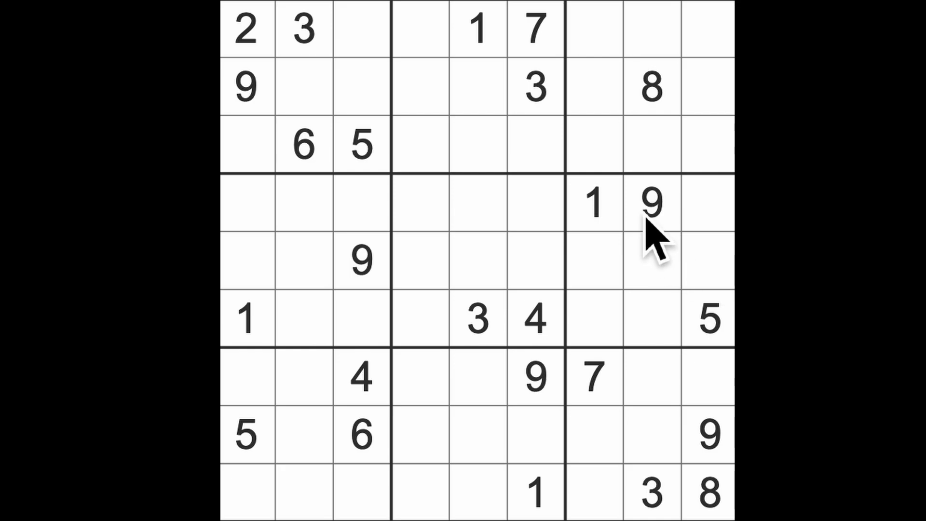
Step: Place 9s at row 6 column 4 and row 9 column 2
left_click_drag(652, 203, 420, 207)
left_click_drag(362, 261, 535, 260)
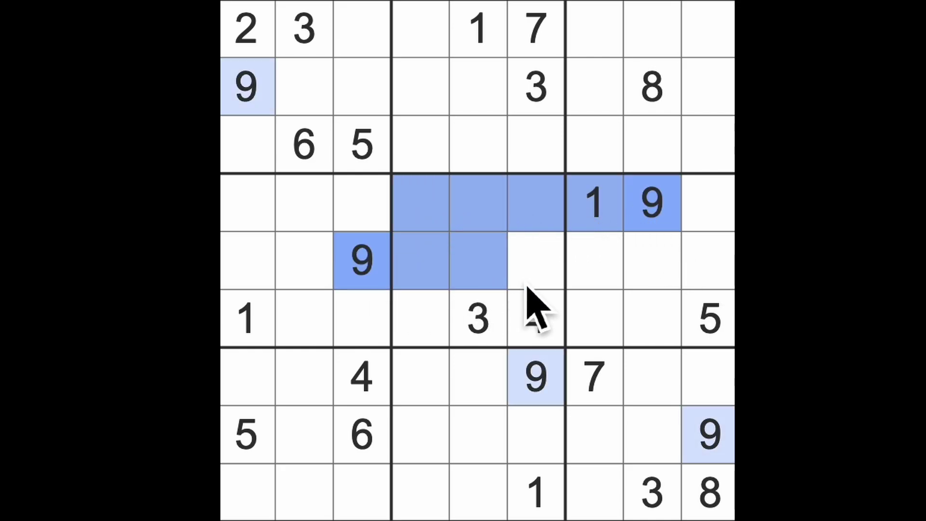
left_click(419, 318)
type("9")
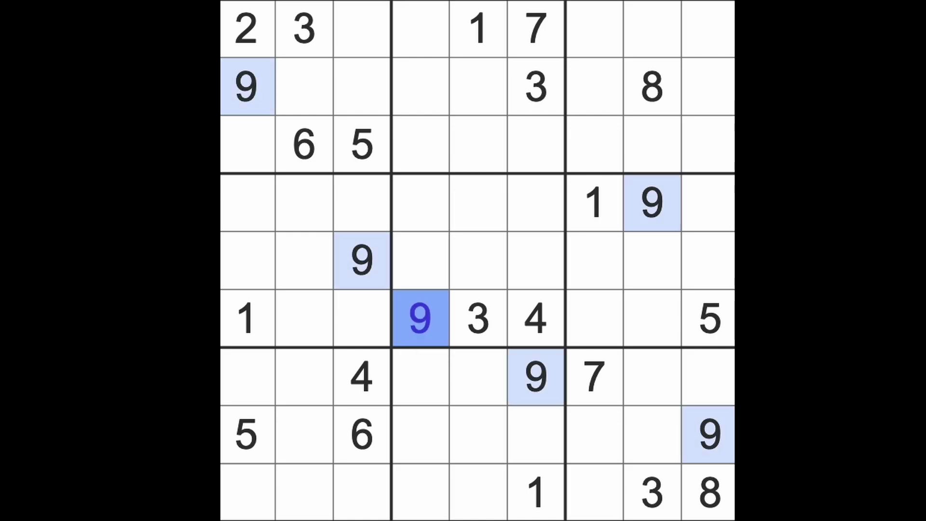
left_click_drag(362, 260, 376, 499)
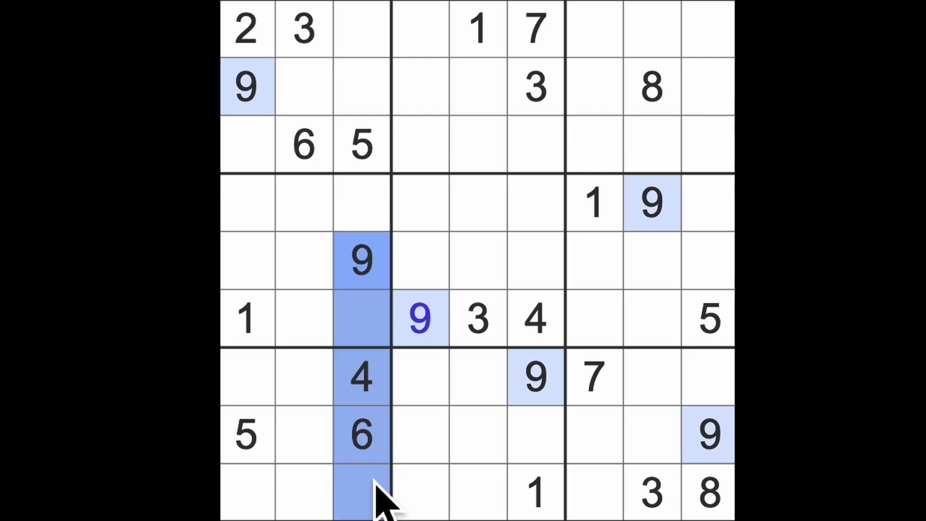
left_click_drag(246, 87, 246, 319)
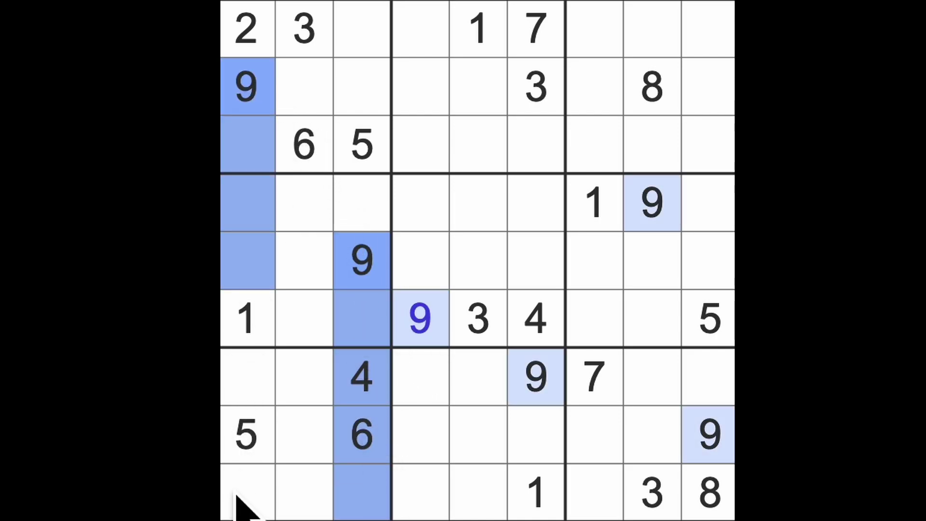
left_click_drag(271, 384, 246, 499)
left_click_drag(535, 376, 289, 377)
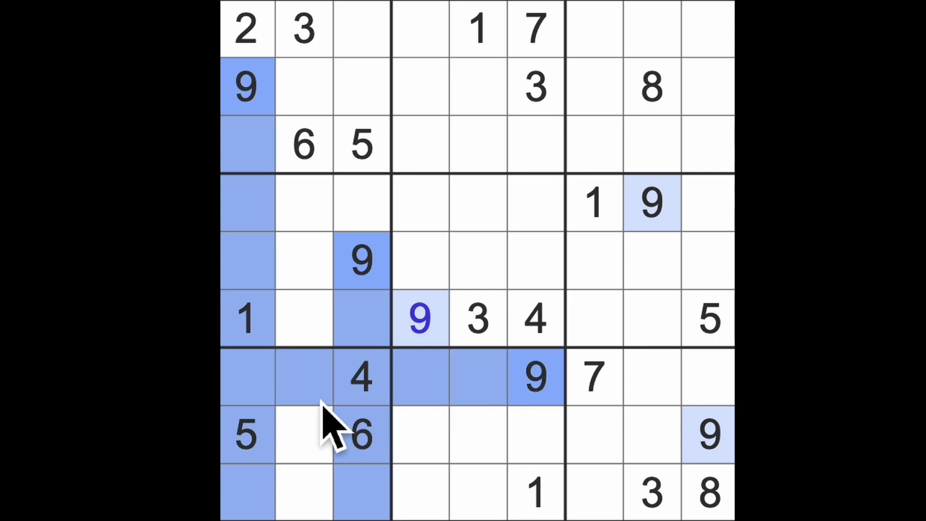
left_click_drag(709, 434, 304, 434)
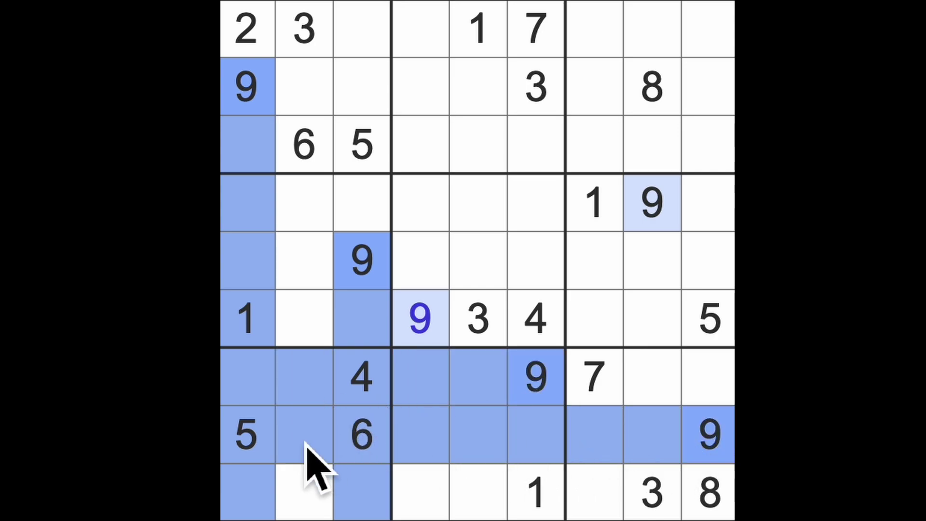
left_click(304, 493)
type("9")
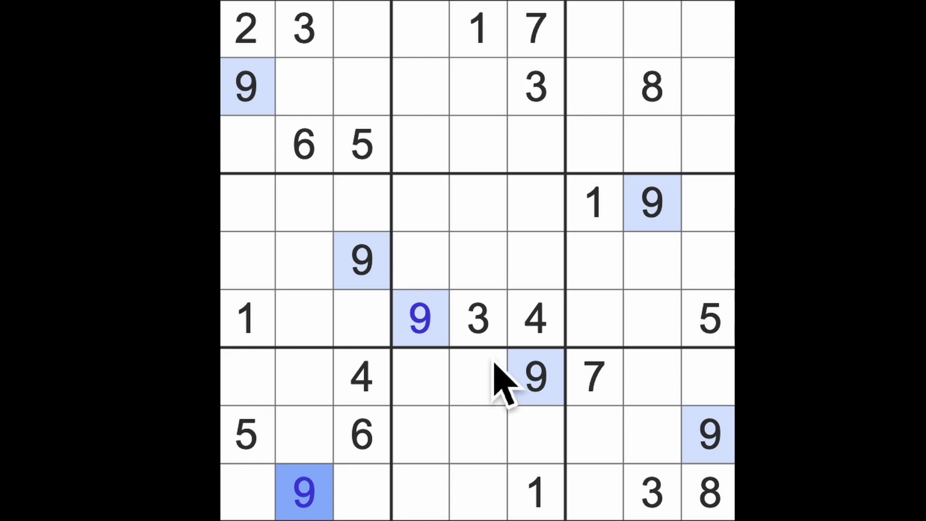
Step: Place a 9 at row 3 column 5 in the top-middle box
left_click_drag(420, 319, 420, 29)
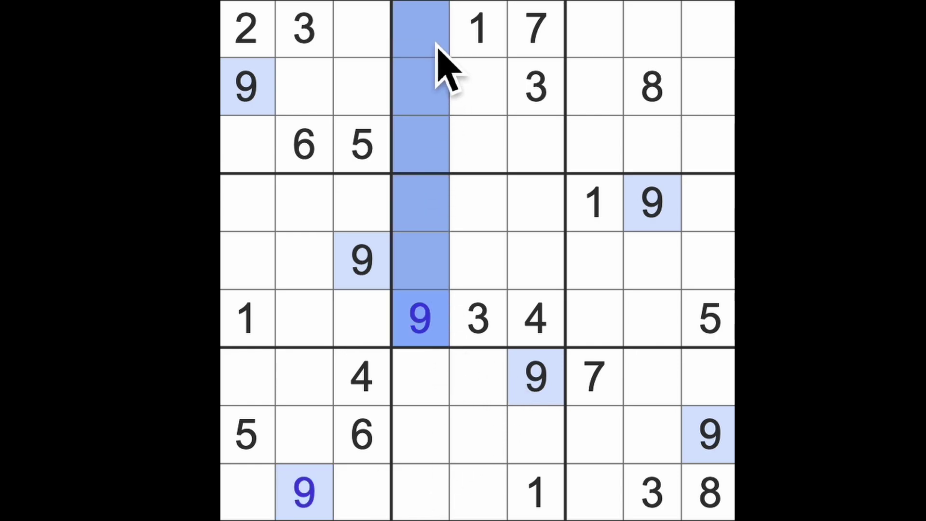
left_click_drag(535, 377, 535, 144)
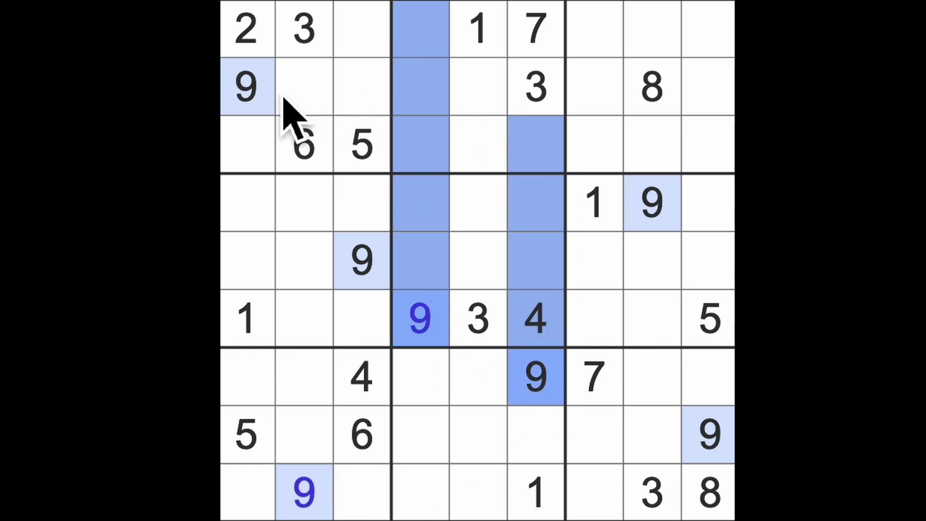
left_click_drag(246, 88, 362, 87)
left_click(476, 88)
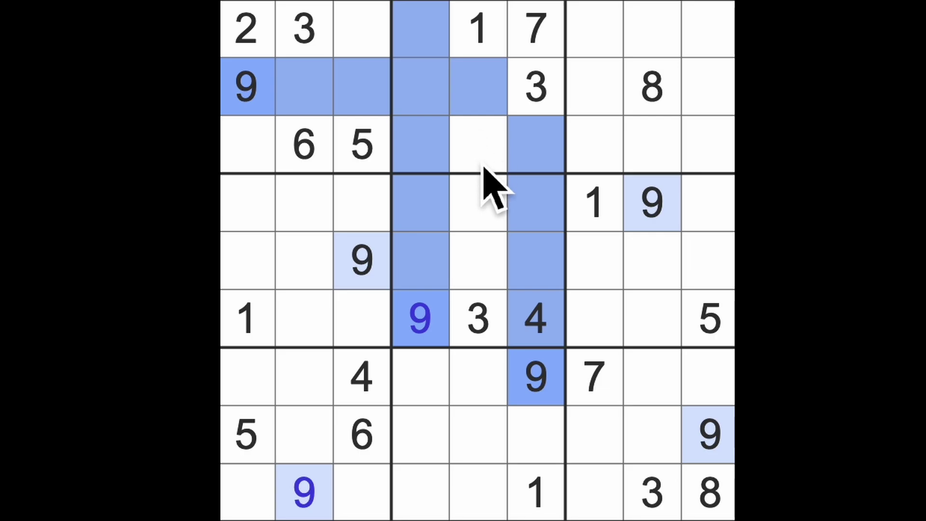
key("9")
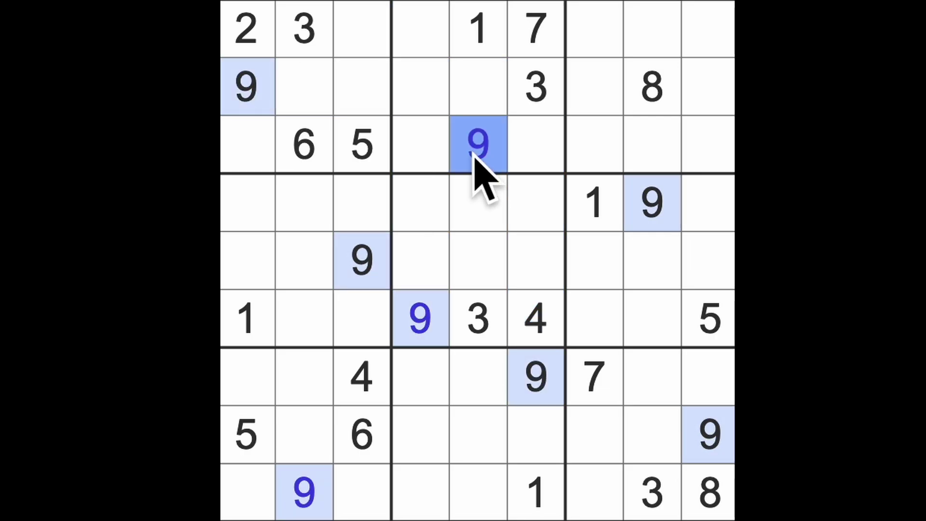
Step: Place a 9 at row 1 column 7 in the top-right box and clear the selection
left_click_drag(535, 145, 713, 145)
left_click_drag(304, 87, 477, 86)
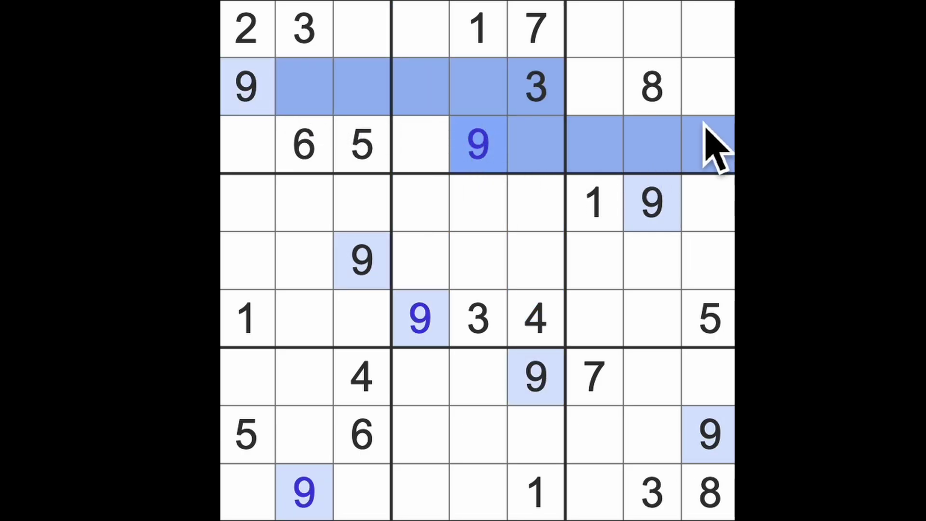
left_click_drag(708, 87, 564, 87)
left_click(651, 203)
left_click(651, 29)
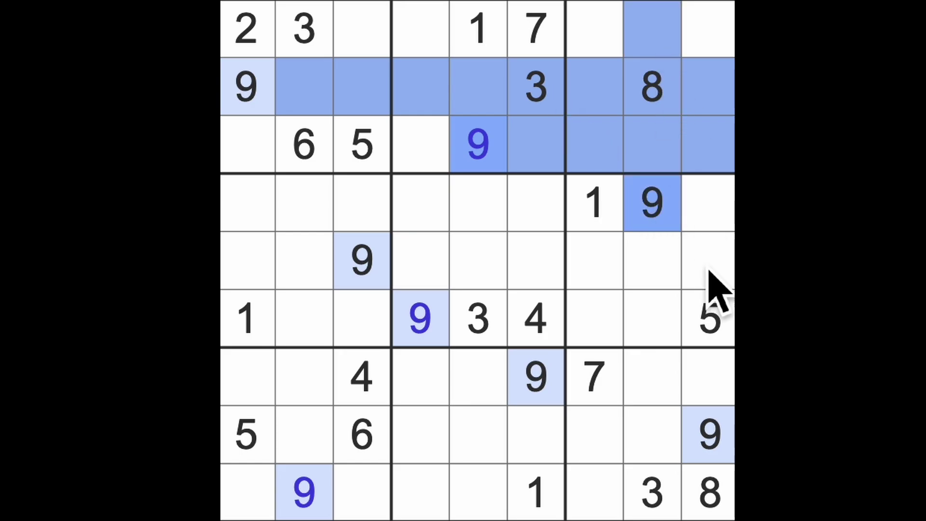
left_click_drag(709, 434, 709, 29)
left_click(594, 29)
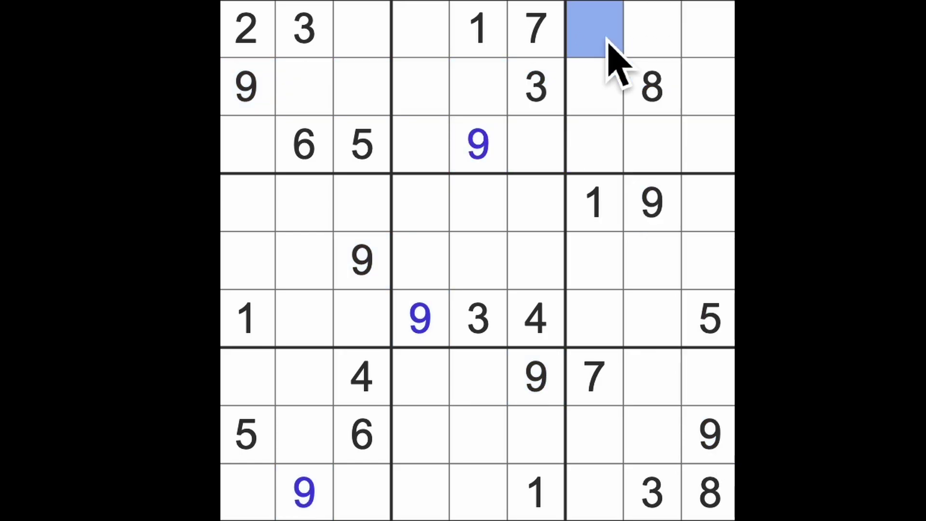
type("9")
key("Escape")
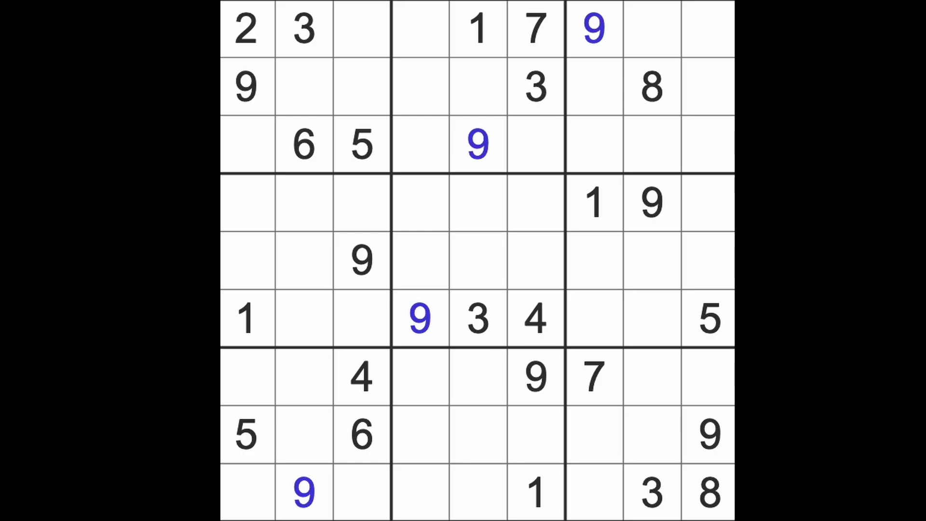
Step: Put 1s at row 2 column 3 (top-left box) and row 5 column 4 (center box)
left_click_drag(247, 319, 248, 499)
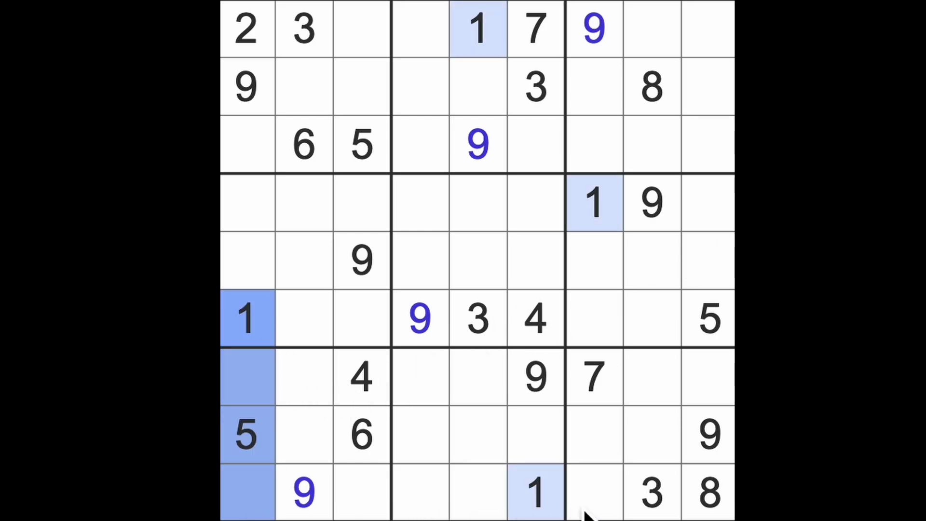
left_click_drag(536, 492, 478, 500)
mouse_move(420, 510)
left_mouse_down()
mouse_move(303, 500)
mouse_move(330, 145)
mouse_move(305, 87)
left_mouse_up()
left_click_drag(248, 319, 248, 87)
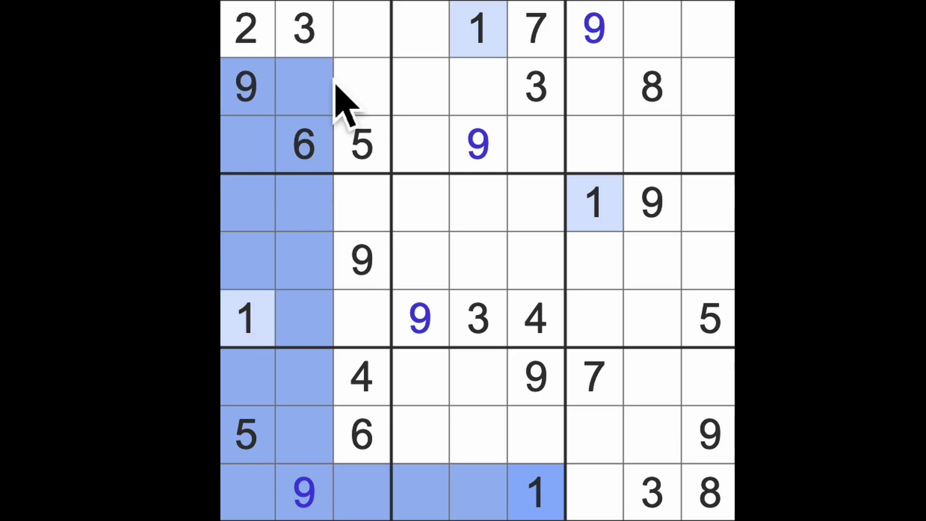
left_click(362, 87)
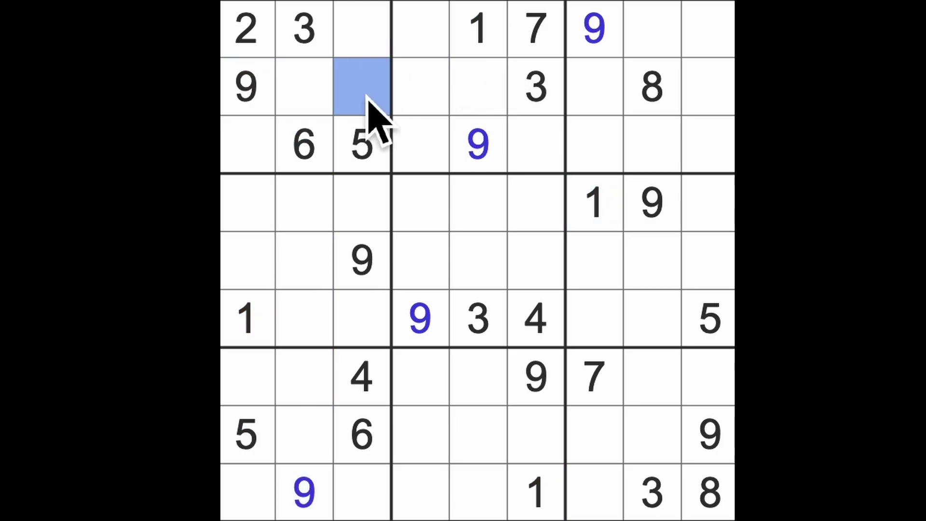
type("1")
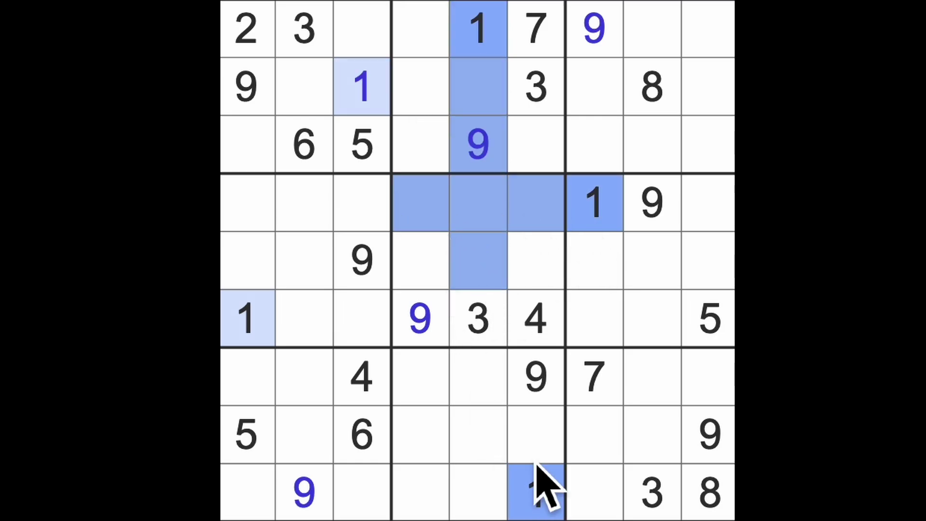
left_click(421, 260)
type("1")
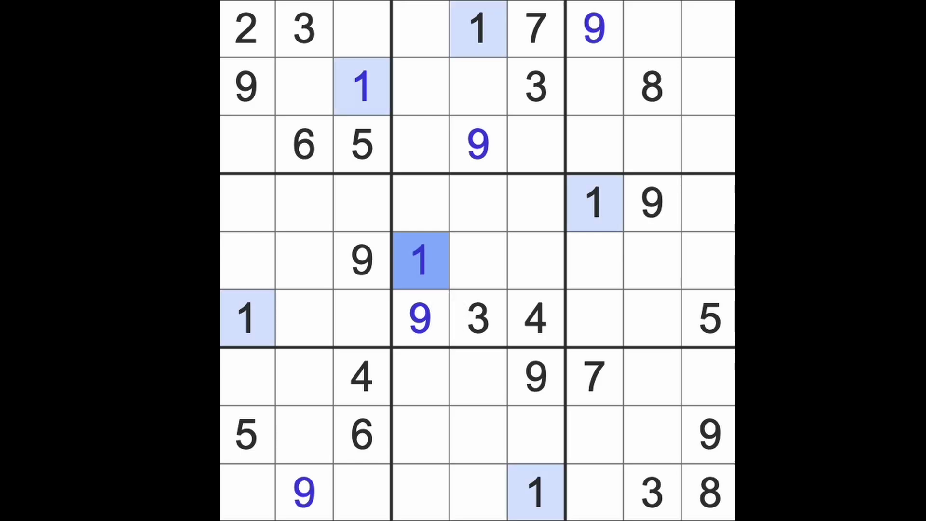
Step: Enter an 8 at row 1 column 3 in the top-left box
left_click(378, 396)
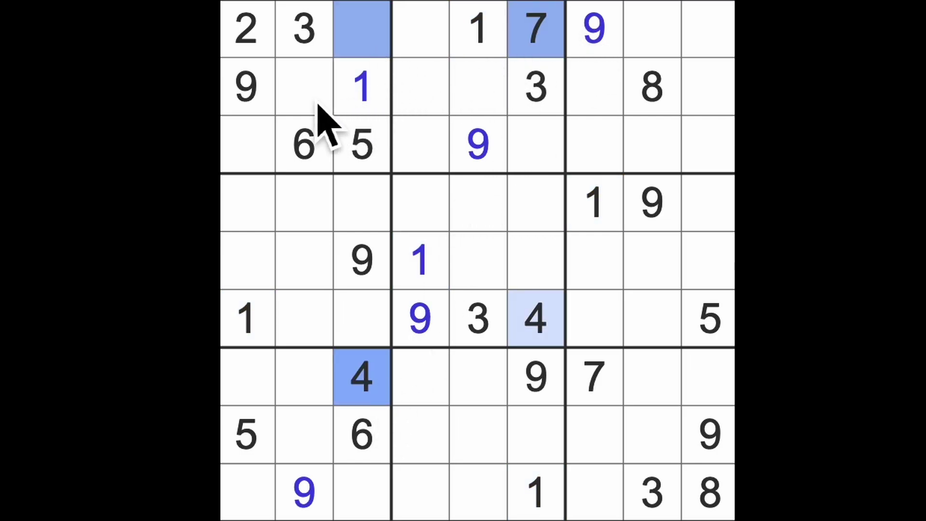
left_click(304, 87)
left_click(247, 145, "ctrl")
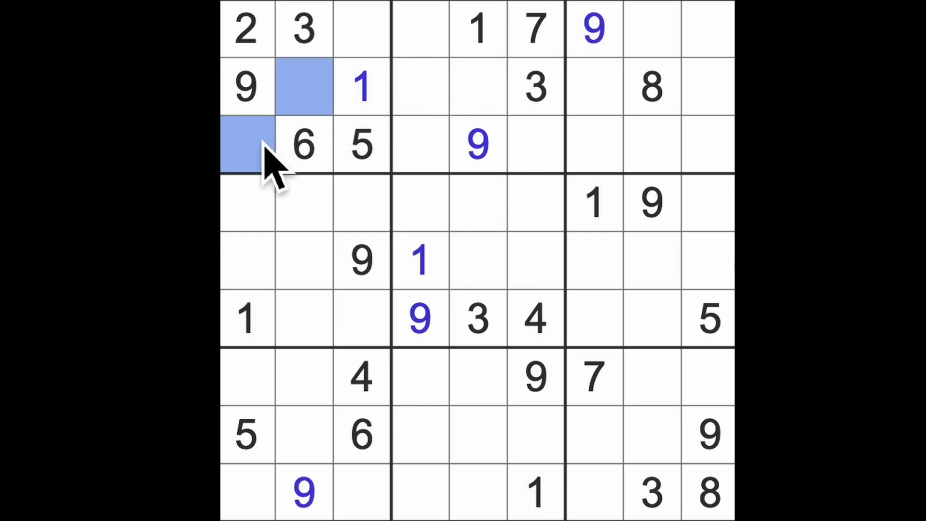
left_click(375, 51)
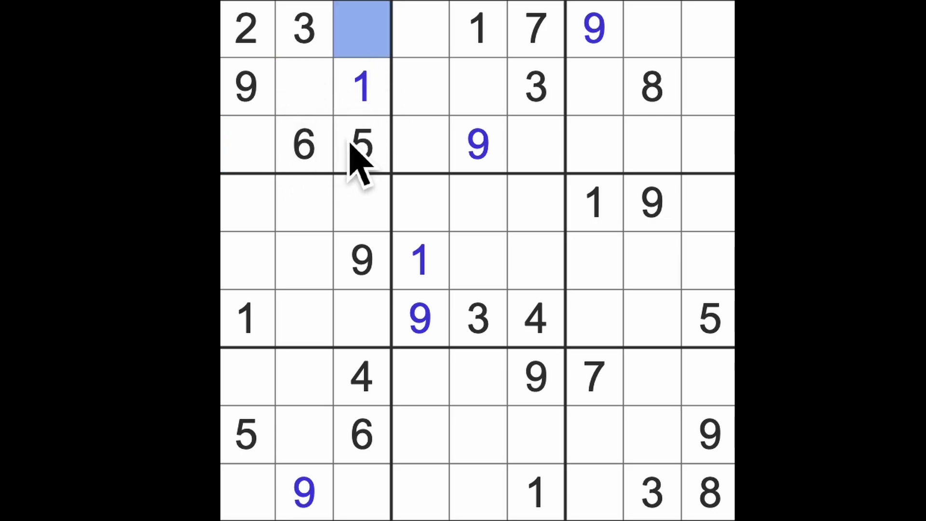
type("8")
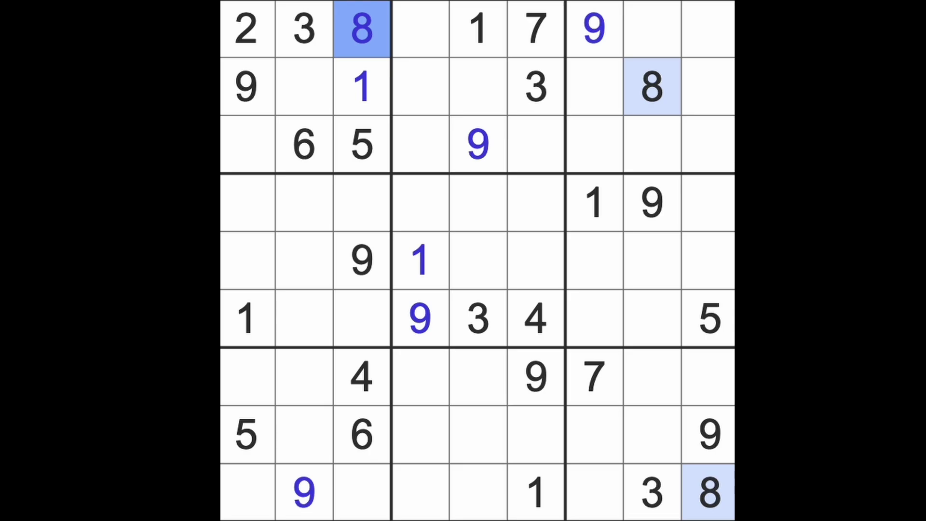
Step: Enter a 3 at row 4 column 3, then select rows 6 and 9 of column 3
left_click_drag(483, 334, 376, 333)
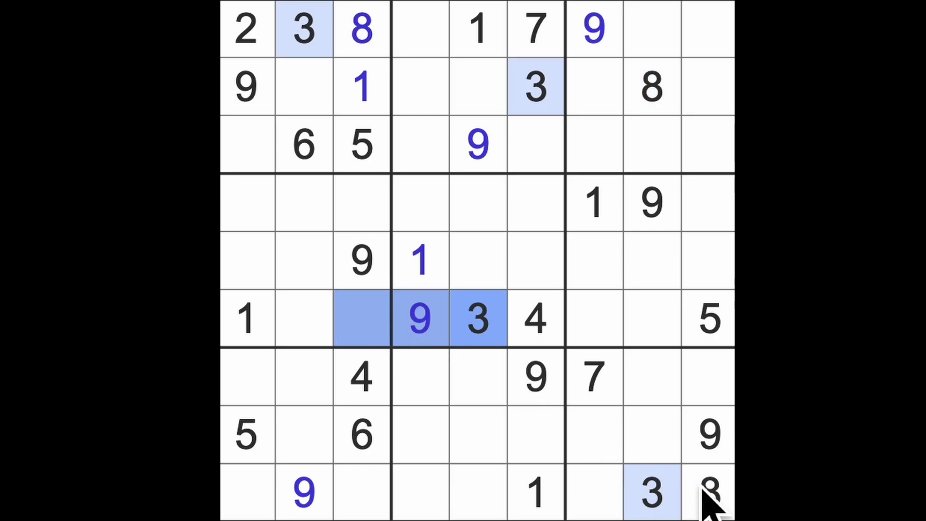
left_click_drag(651, 494, 362, 499)
left_click(380, 224)
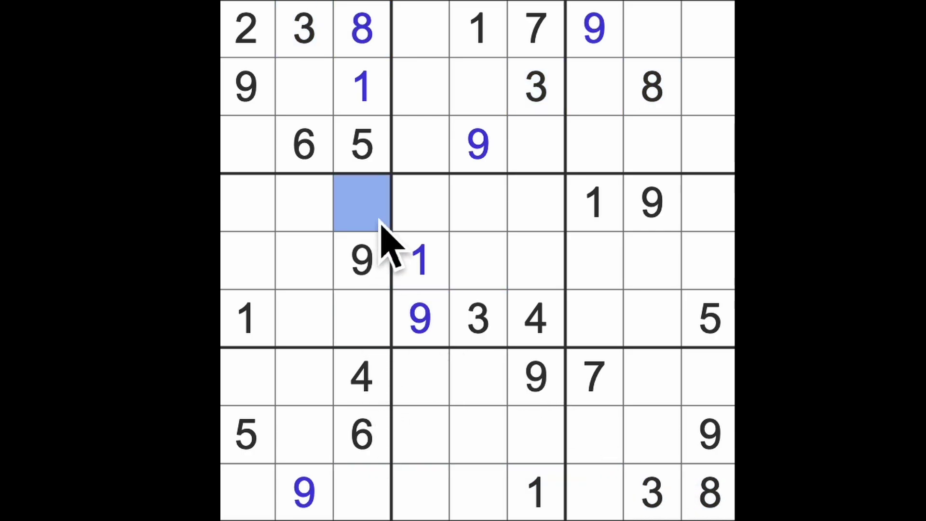
type("3")
left_click(362, 318)
left_click(384, 496, "ctrl")
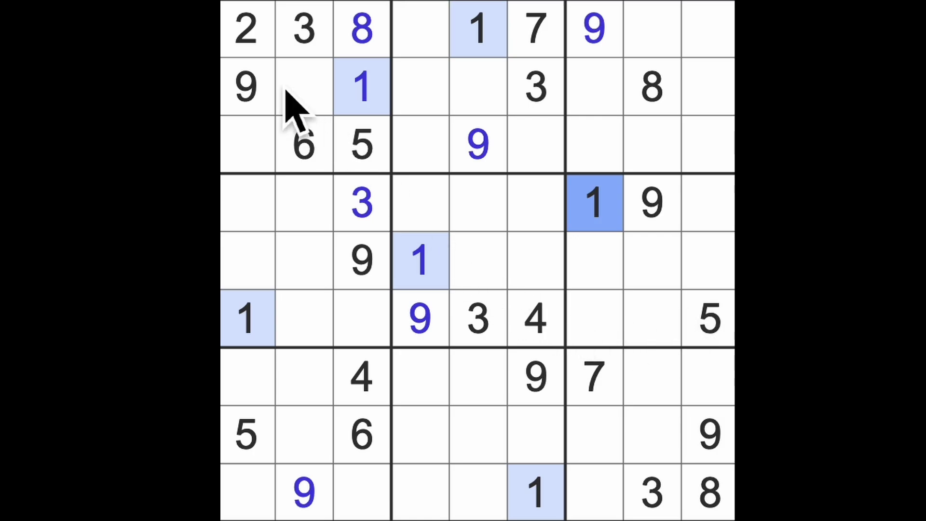
Step: Place a 3 at row 7 column 1 in the bottom-left box
left_click(264, 47)
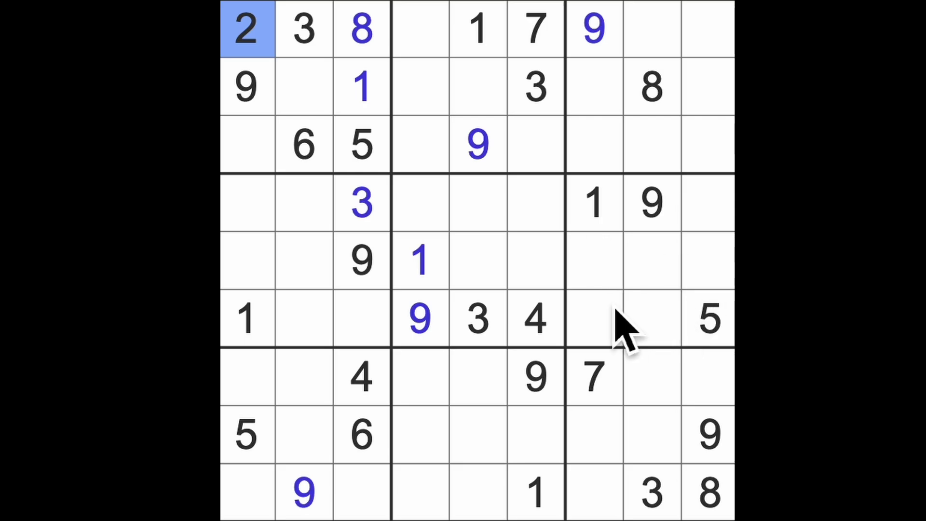
left_click(478, 318)
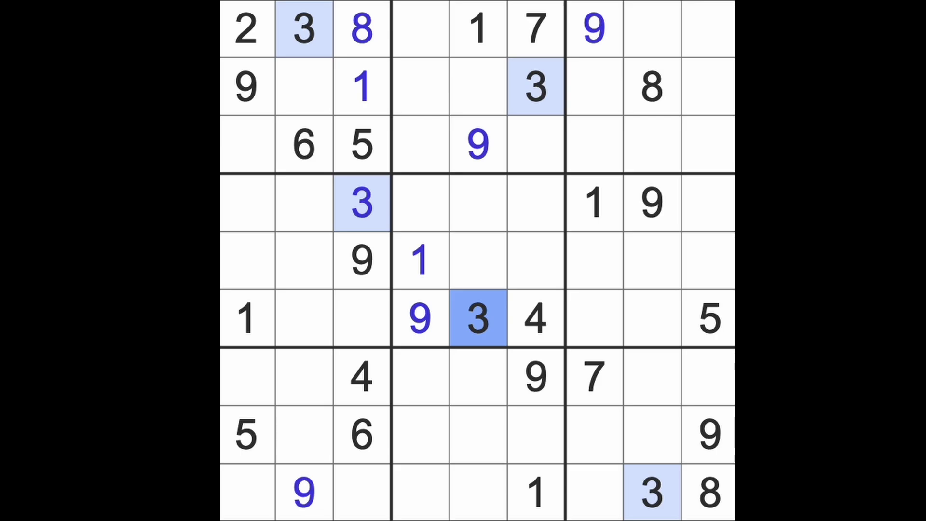
left_click_drag(362, 203, 363, 499)
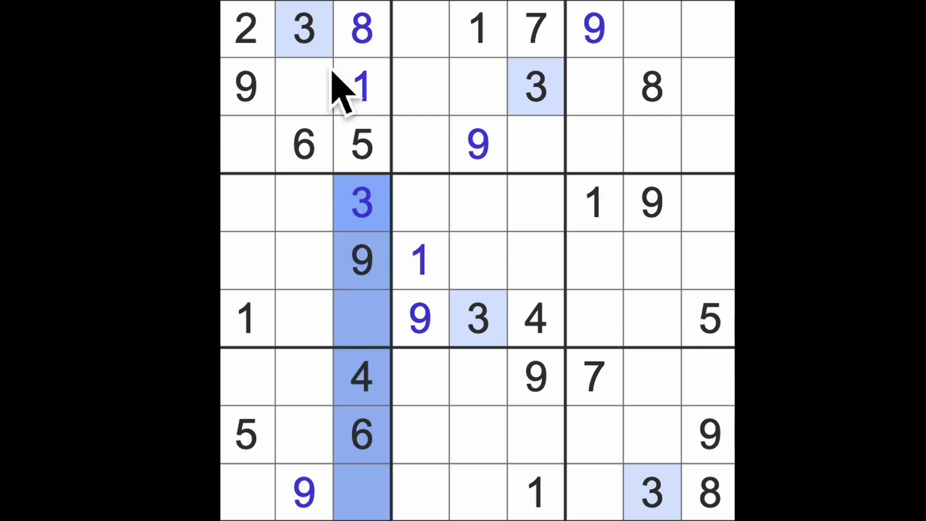
left_click_drag(304, 29, 304, 434)
left_click_drag(593, 491, 289, 499)
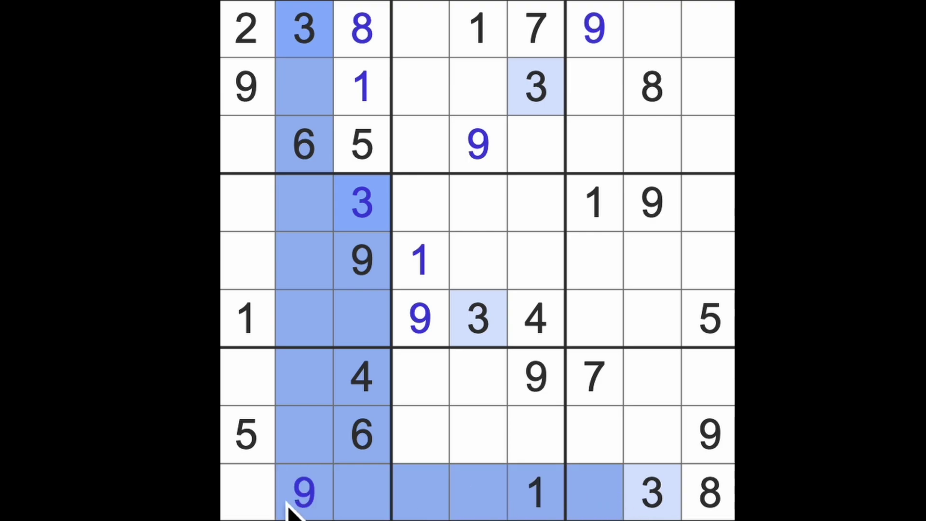
left_click(250, 376)
type("23")
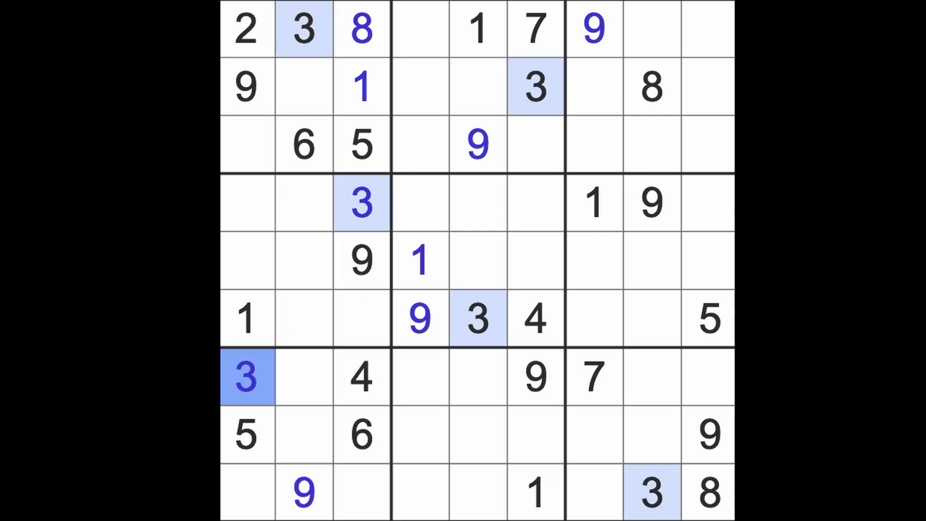
Step: Place a 3 at row 8 column 4 in the bottom-middle box
left_click_drag(249, 376, 478, 376)
left_click_drag(477, 318, 478, 500)
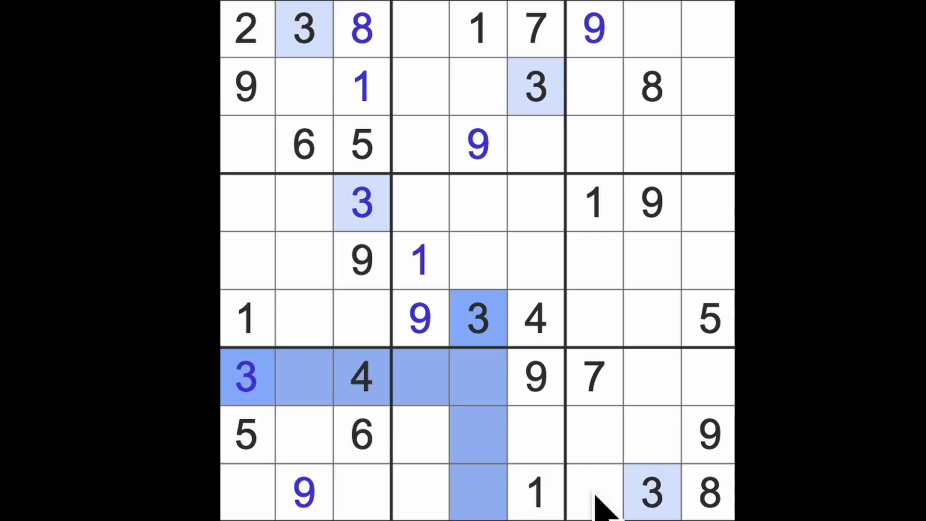
left_click_drag(651, 492, 419, 500)
left_click_drag(536, 87, 536, 203)
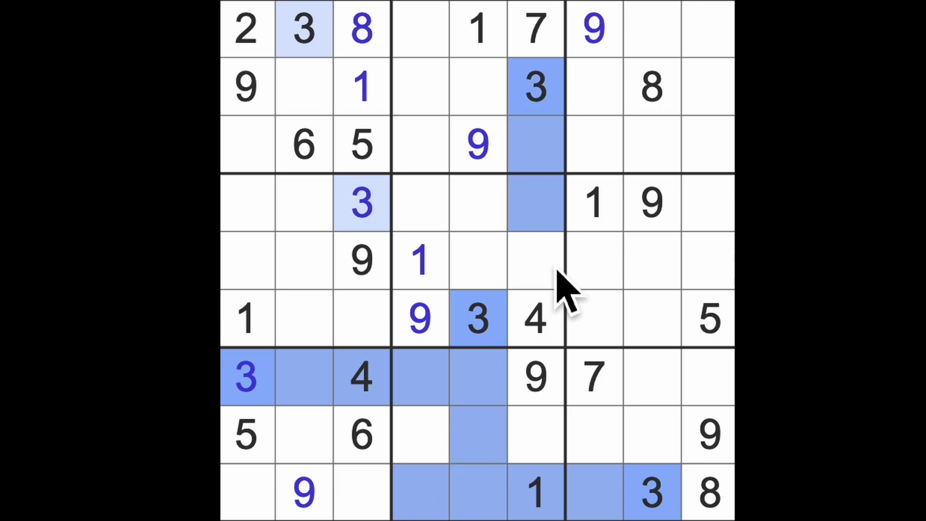
left_click_drag(536, 261, 536, 492)
left_click(420, 434)
type("3")
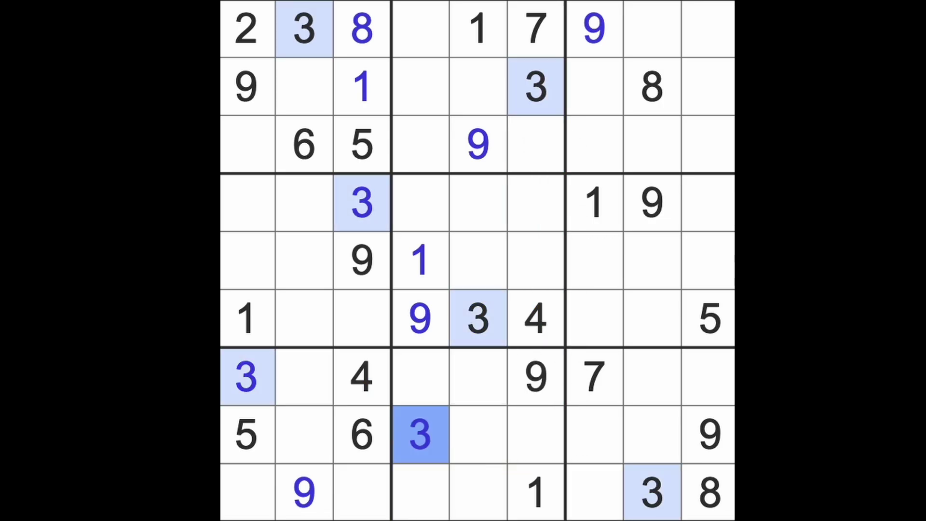
left_click(540, 319)
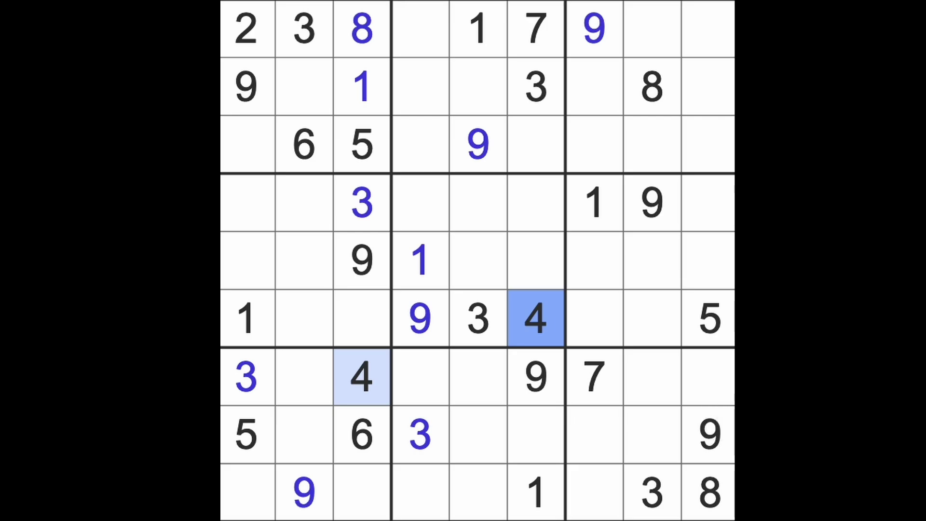
left_click(708, 318)
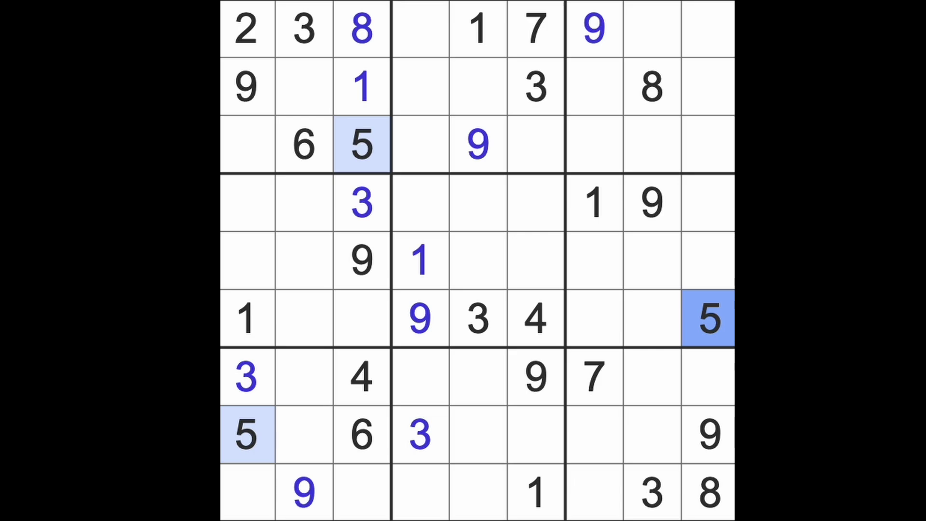
left_click(362, 434)
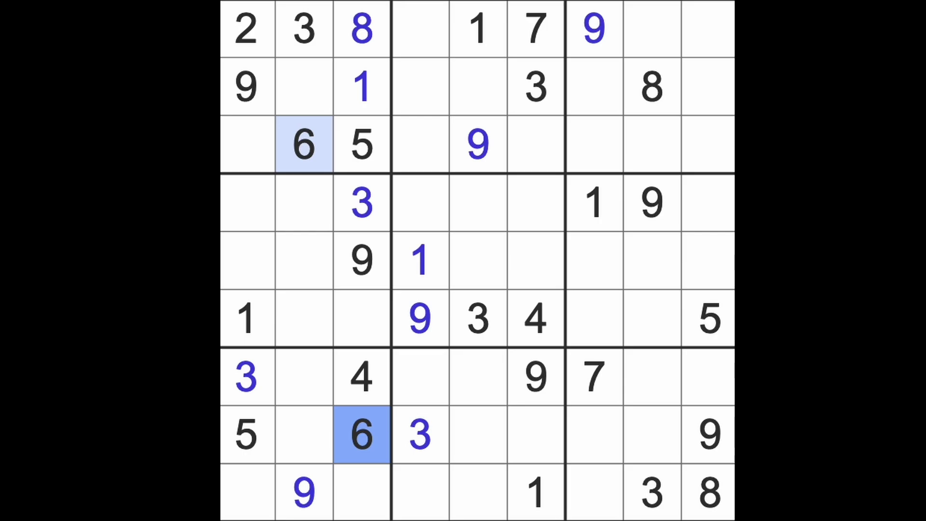
left_click(595, 376)
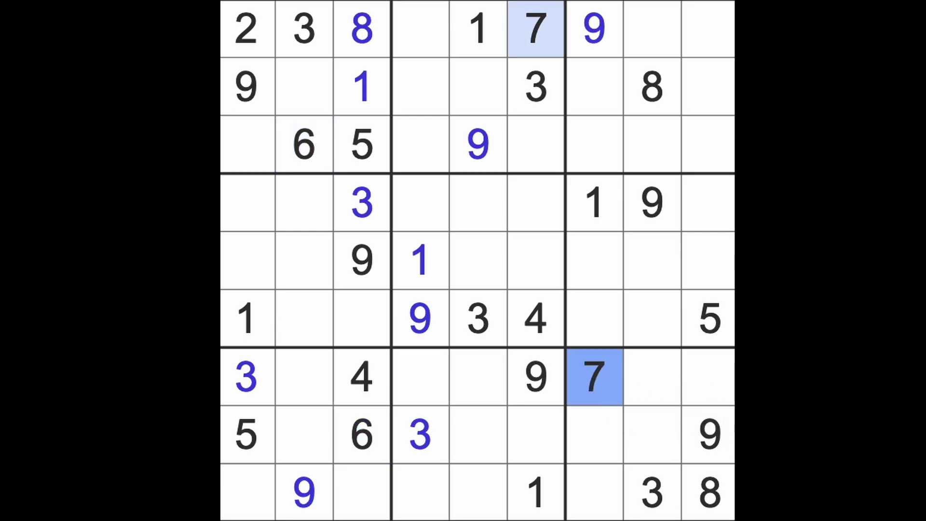
left_click(719, 500)
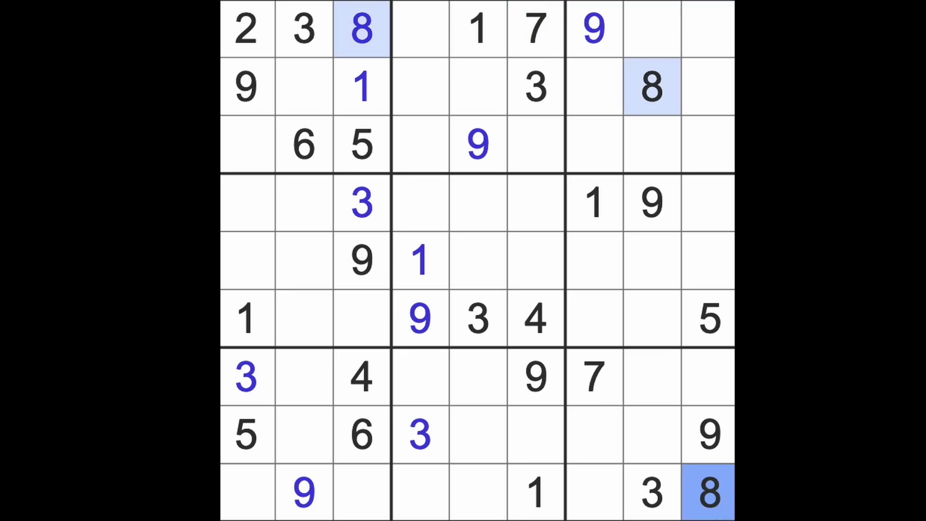
Step: Enter a 4 at row 3 column 1 and a 7 at row 2 column 2
left_click_drag(720, 500, 250, 510)
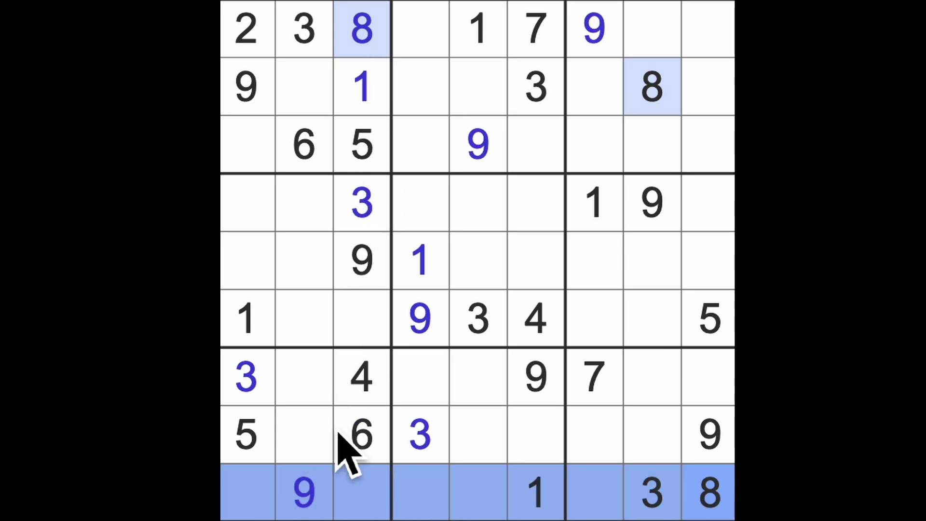
left_click_drag(312, 434, 316, 384)
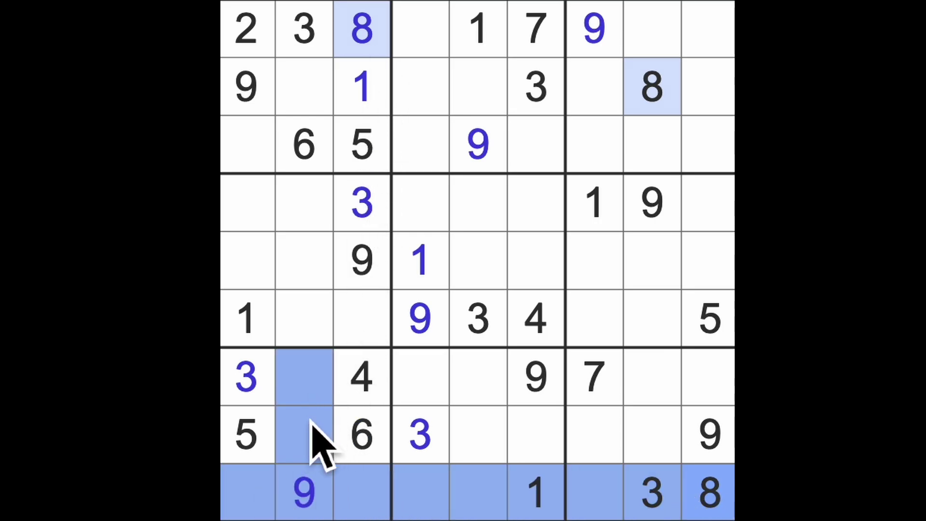
left_click_drag(315, 442, 318, 217)
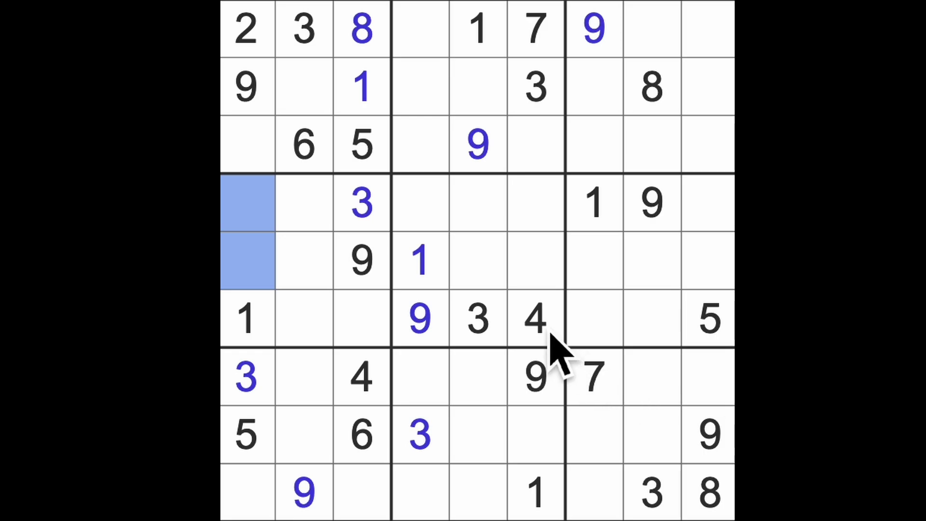
mouse_move(536, 319)
left_mouse_down()
mouse_move(322, 336)
mouse_move(312, 210)
left_mouse_up()
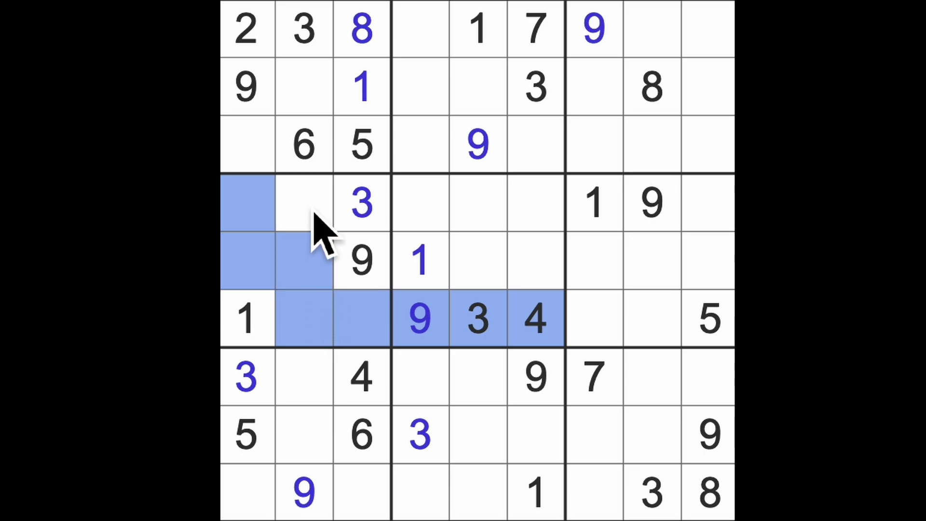
left_click(314, 124)
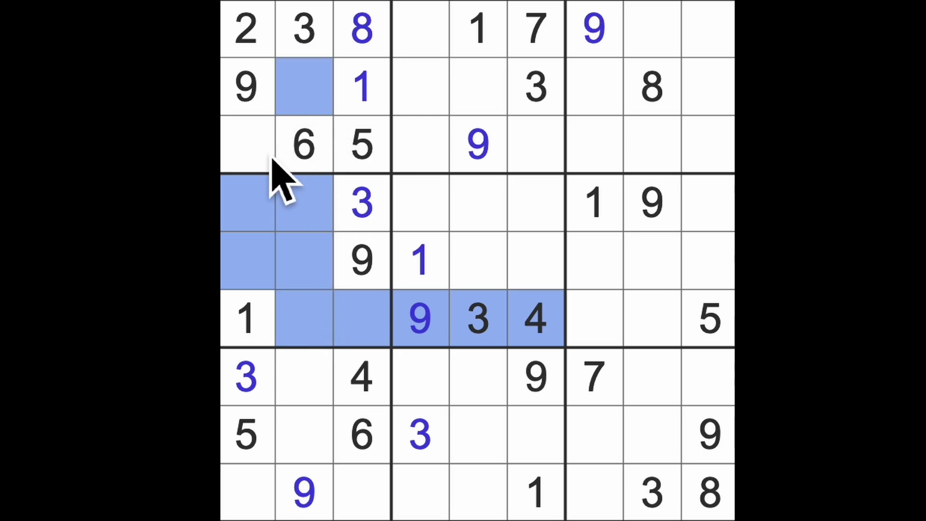
left_click(250, 156)
type("4")
left_click(304, 87)
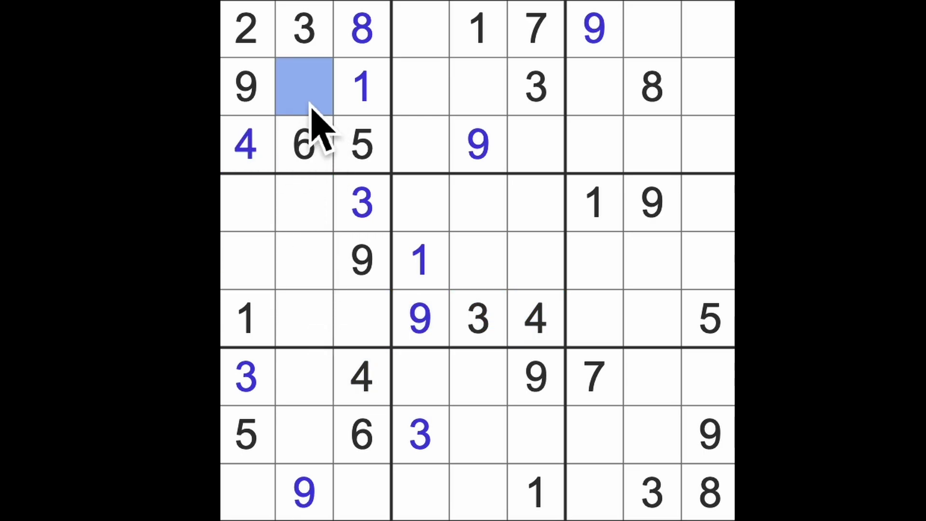
type("7")
Step: Enter 7s at row 9 column 1 and row 8 column 5
left_click(246, 492)
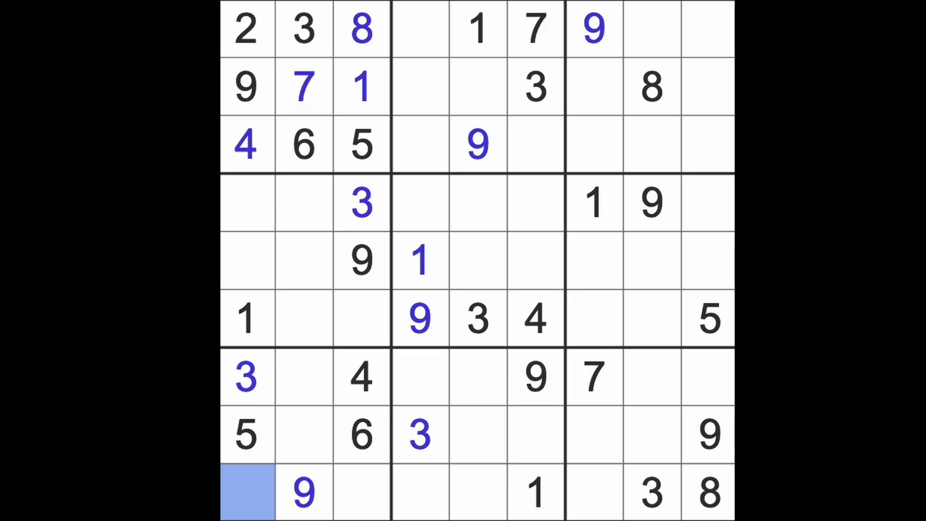
type("7")
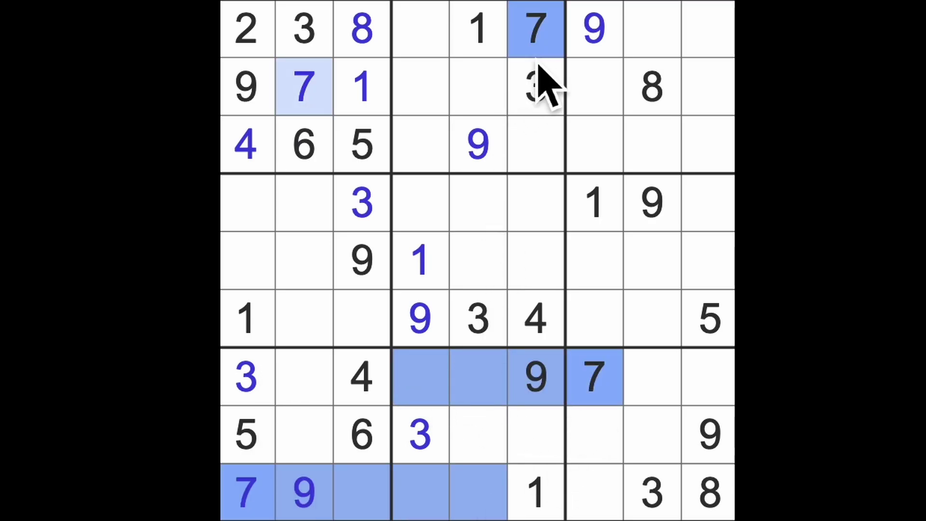
left_click_drag(535, 29, 535, 449)
left_click(479, 434)
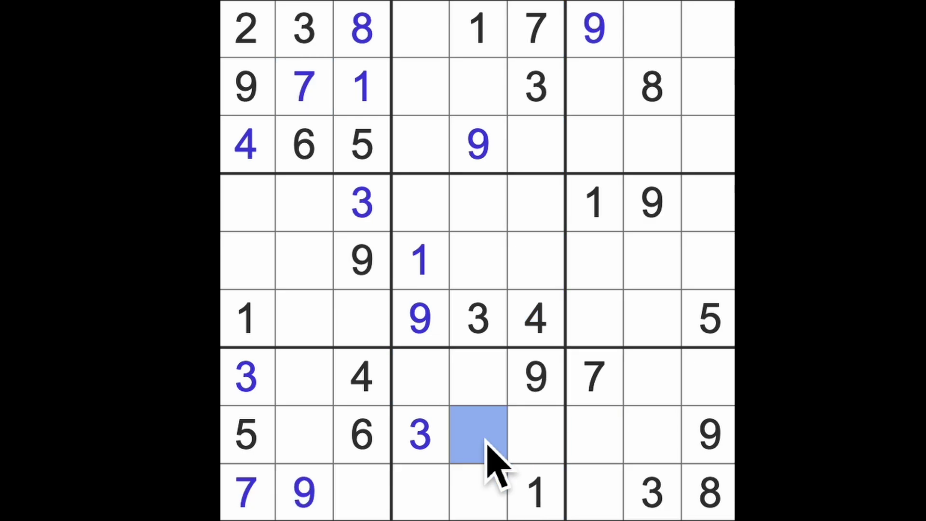
type("7")
Step: Enter 7s at row 4 column 4 and row 6 column 3, then select row 9 column 3
left_click_drag(479, 405, 536, 174)
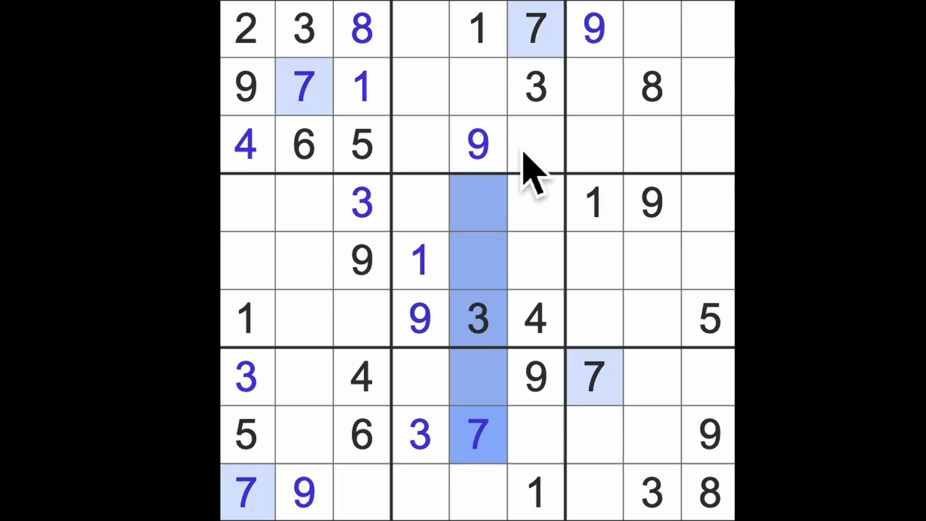
left_click(423, 206)
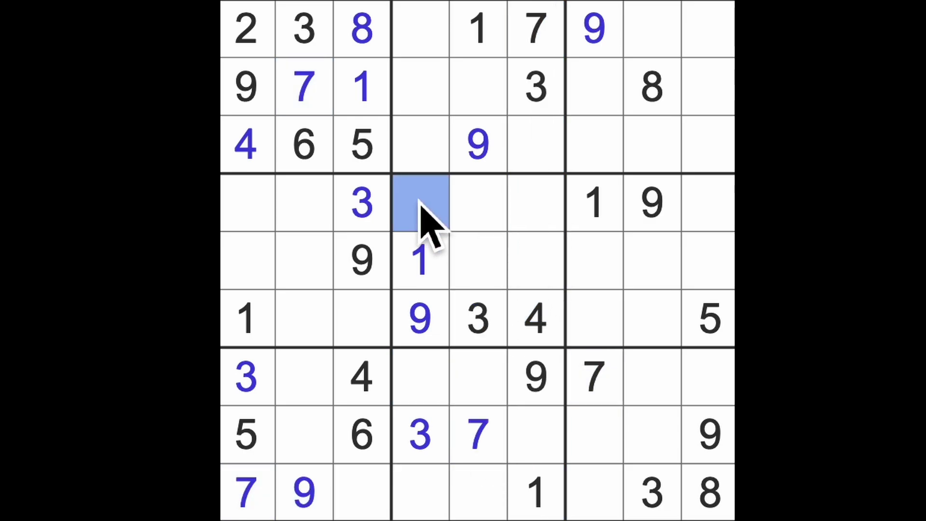
type("7")
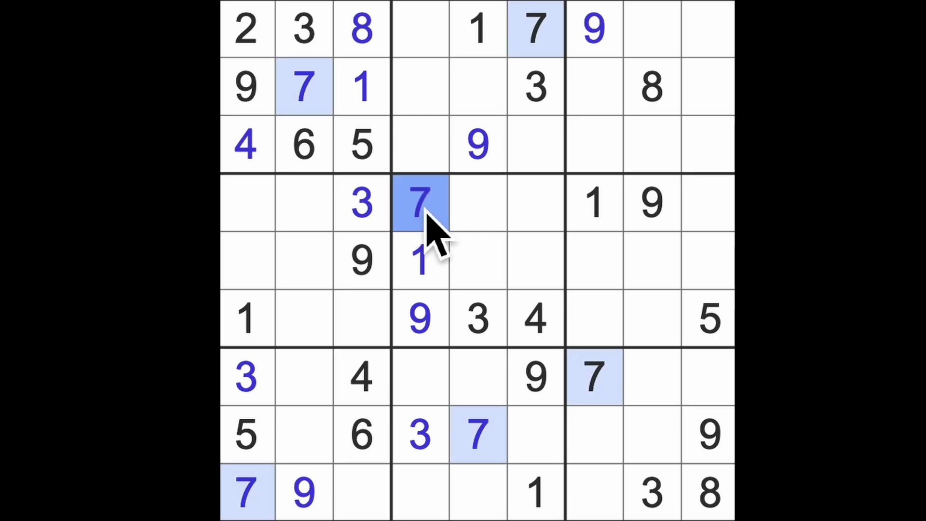
left_click_drag(247, 492, 362, 492)
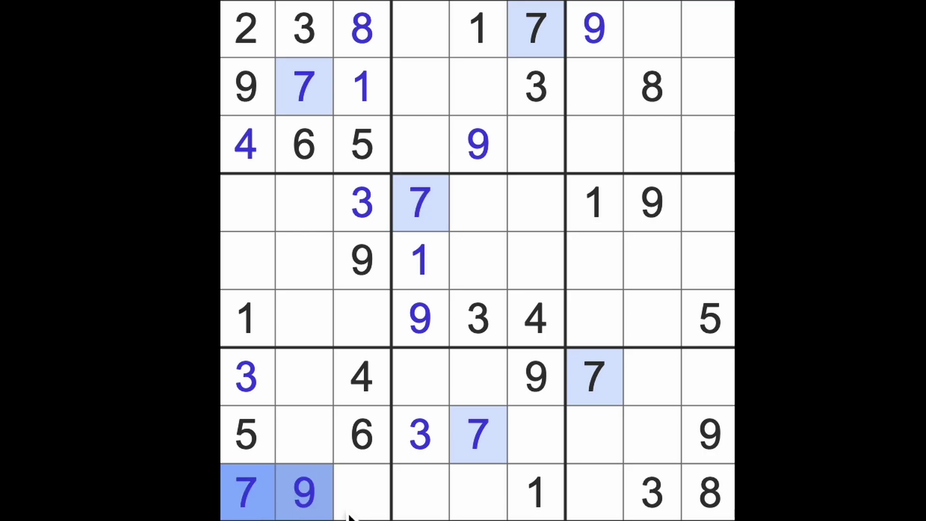
left_click(362, 318)
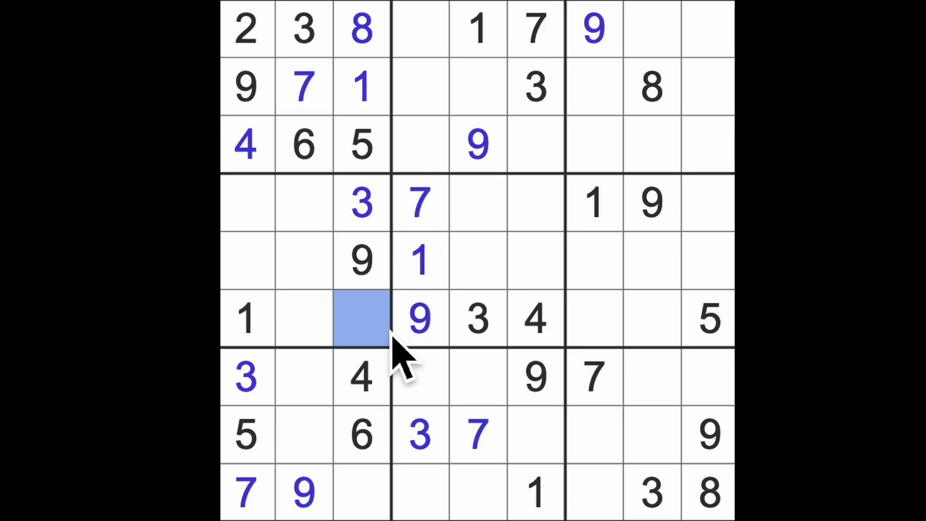
type("7")
left_click(373, 489)
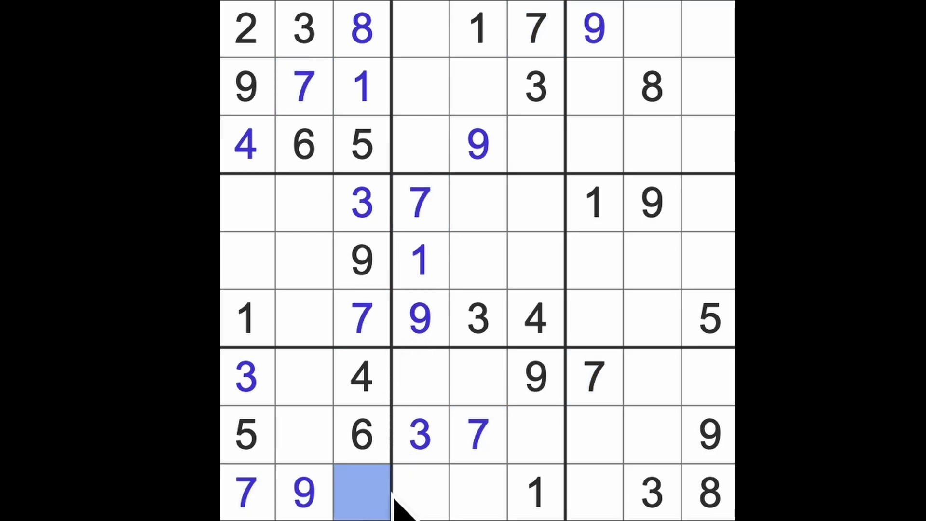
type("2")
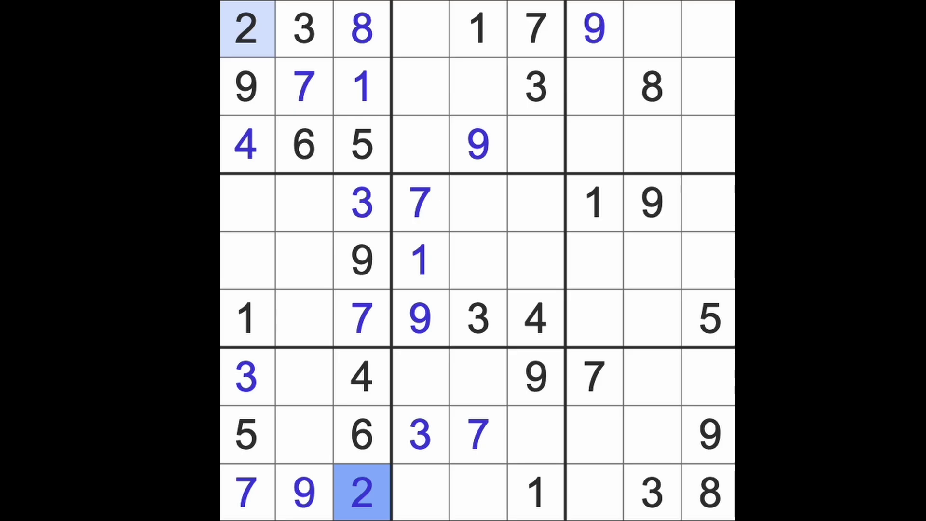
Step: Enter a 2 at row 6 column 2
left_click_drag(246, 203, 260, 275)
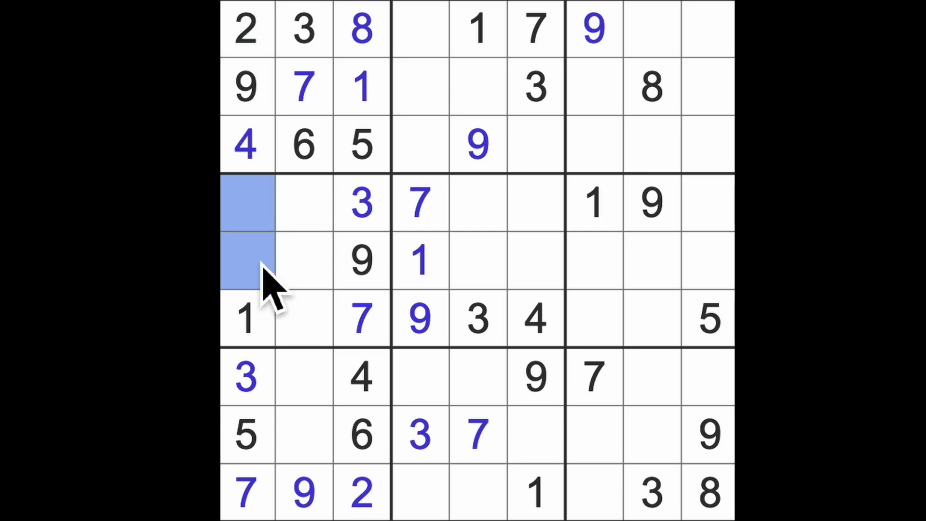
left_click_drag(303, 203, 327, 326)
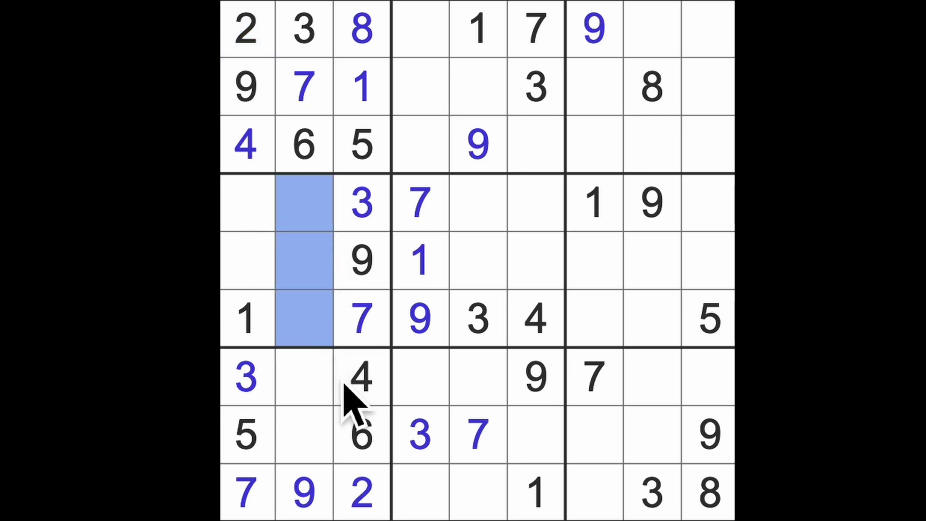
left_click(536, 319, "ctrl")
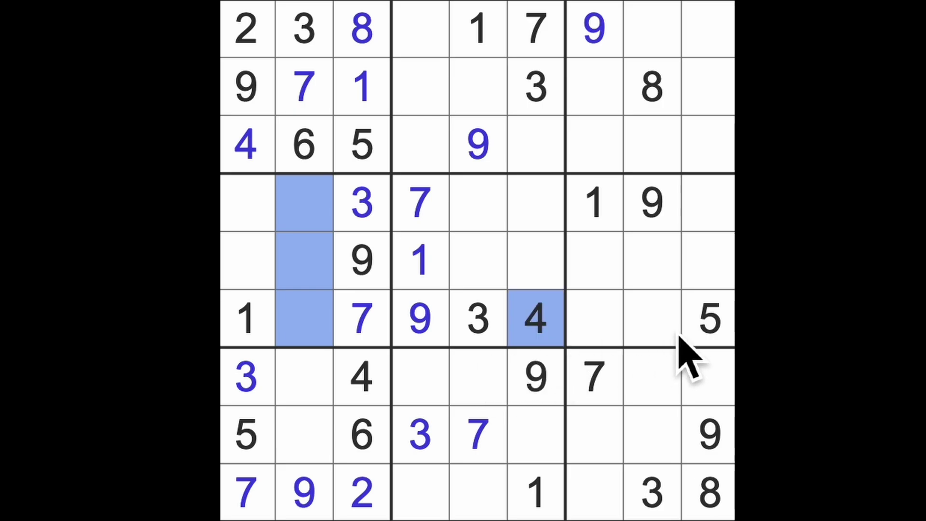
left_click(708, 319, "ctrl")
left_click(311, 326)
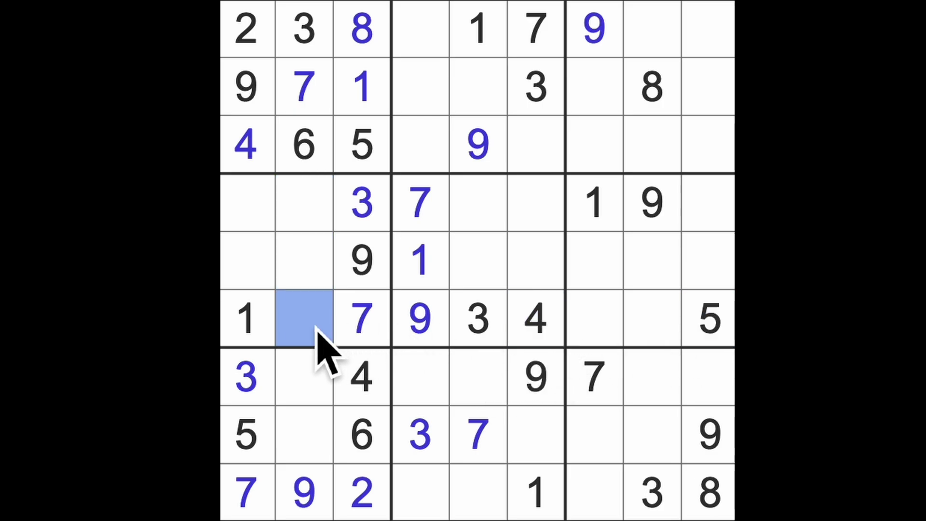
type("2")
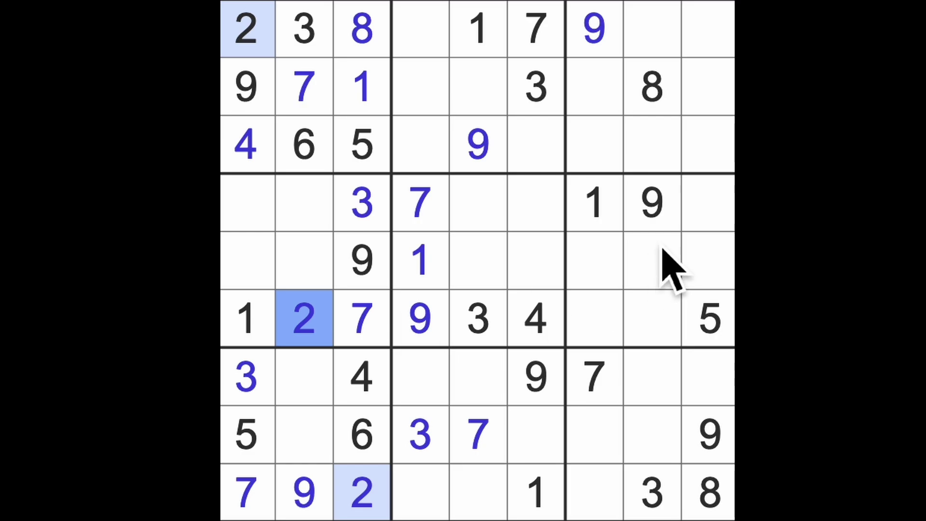
Step: Enter an 8 at row 6 column 7 and a 6 at row 6 column 8
left_click_drag(655, 91, 655, 321)
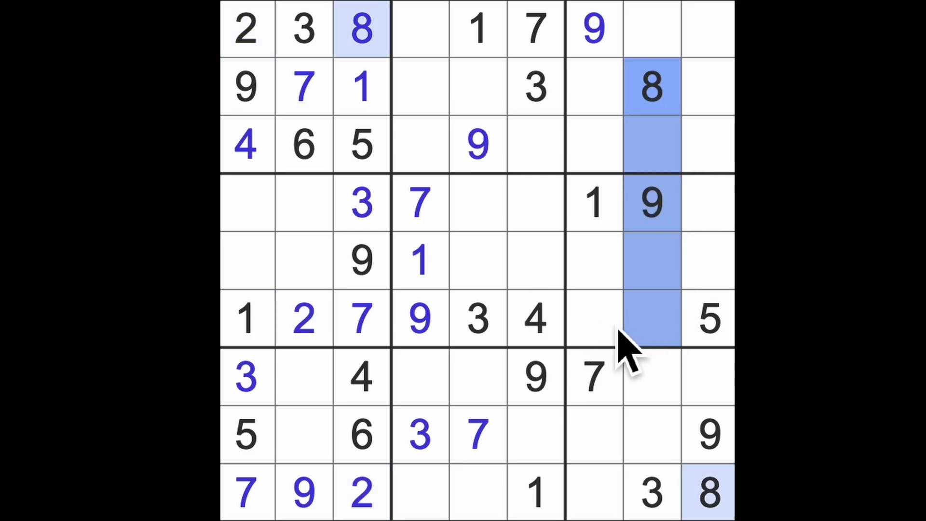
left_click(608, 322)
type("8")
left_click(655, 336)
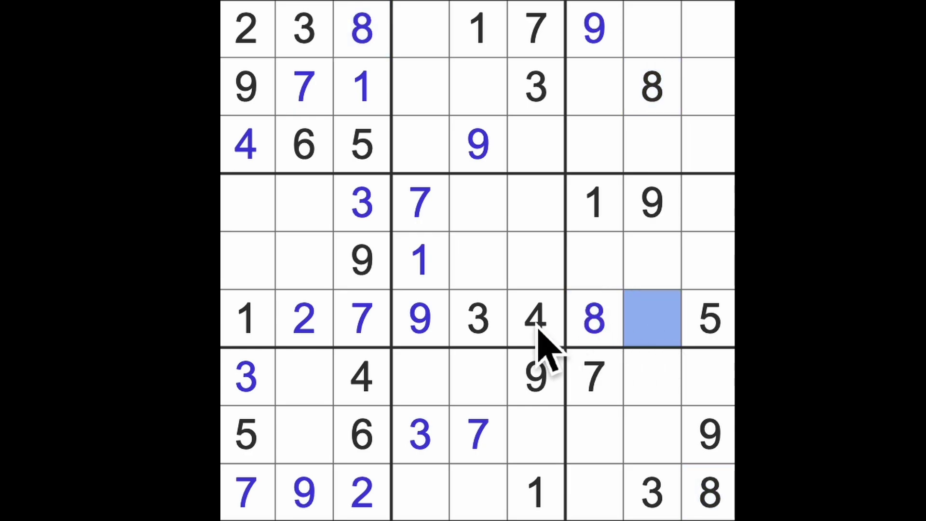
type("6")
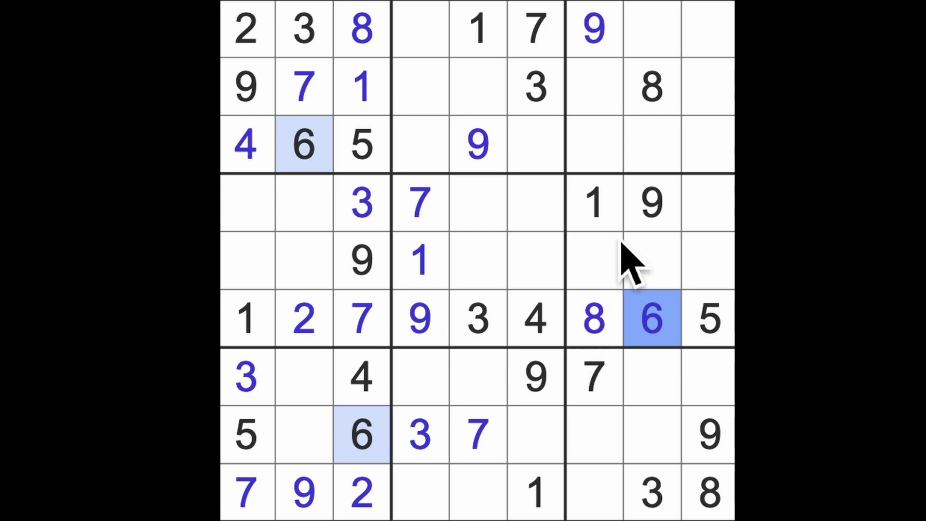
left_click(611, 217)
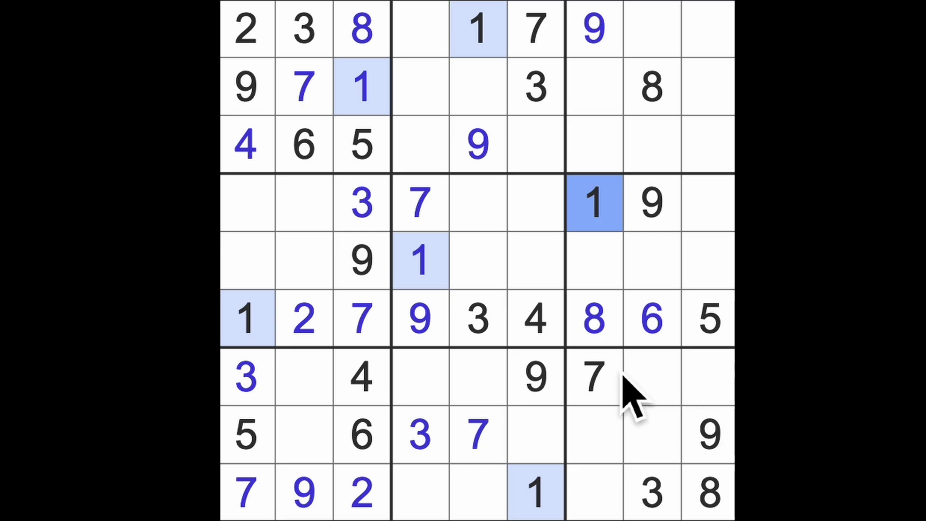
left_click(362, 492)
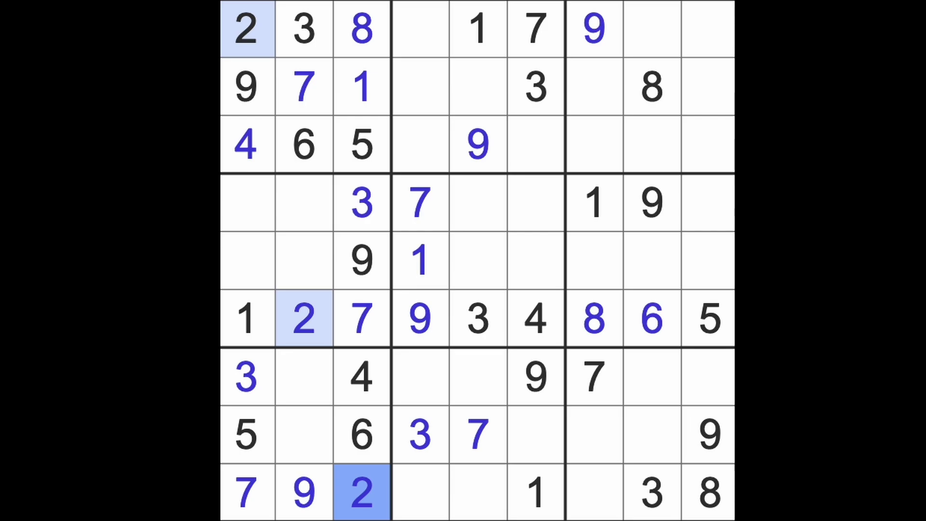
left_click(653, 493)
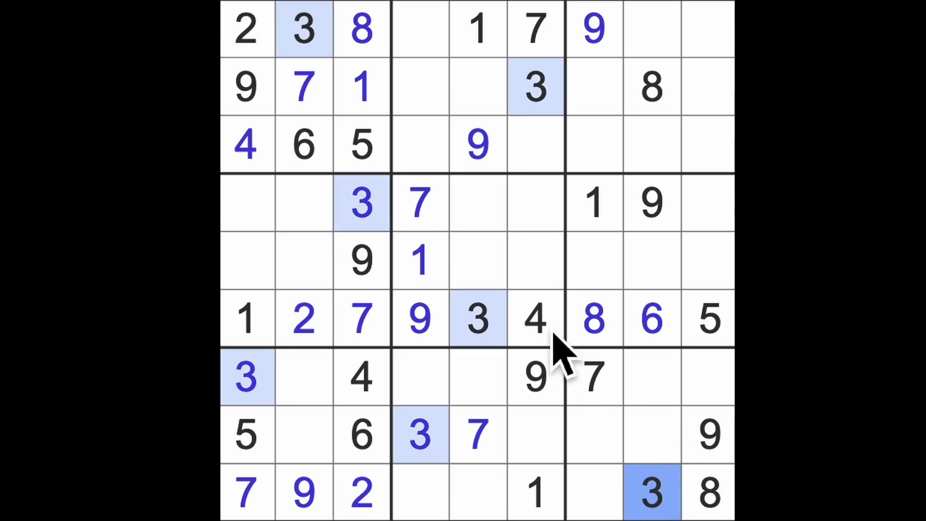
left_click(535, 319)
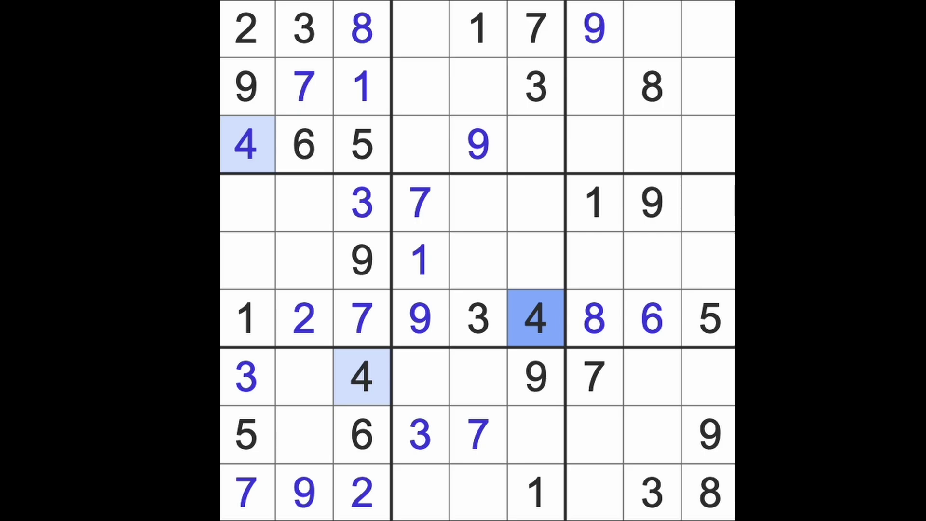
left_click(709, 319)
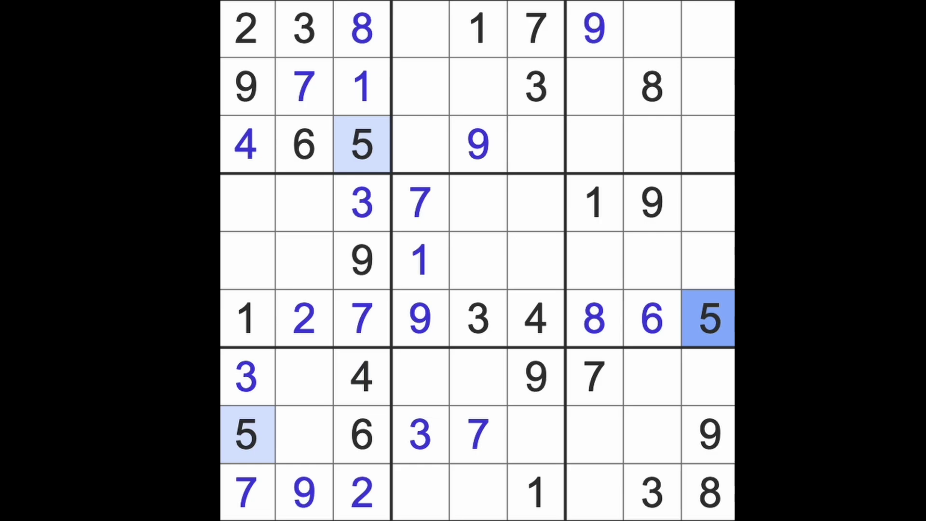
Step: Place a 3 at row 3 column 7 in the top-right box
left_click(249, 144)
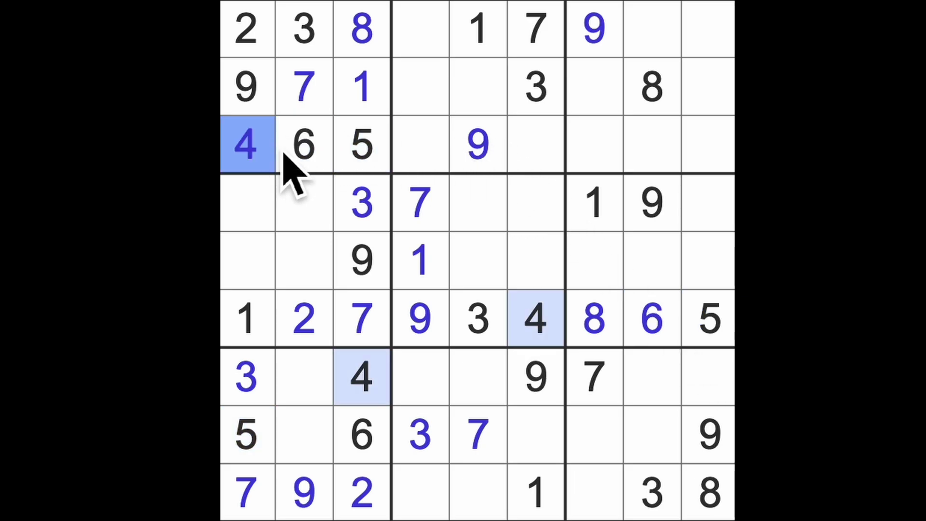
left_click_drag(250, 145, 547, 173)
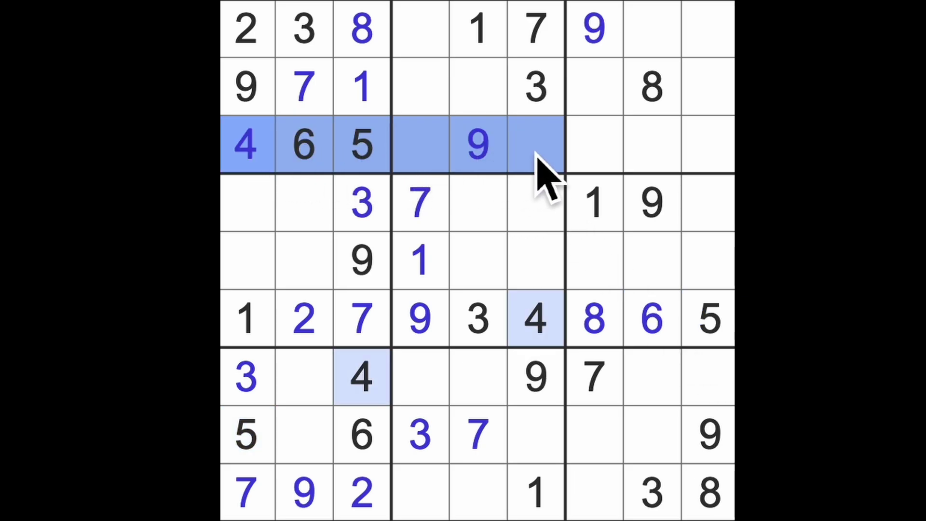
left_click_drag(420, 29, 478, 91)
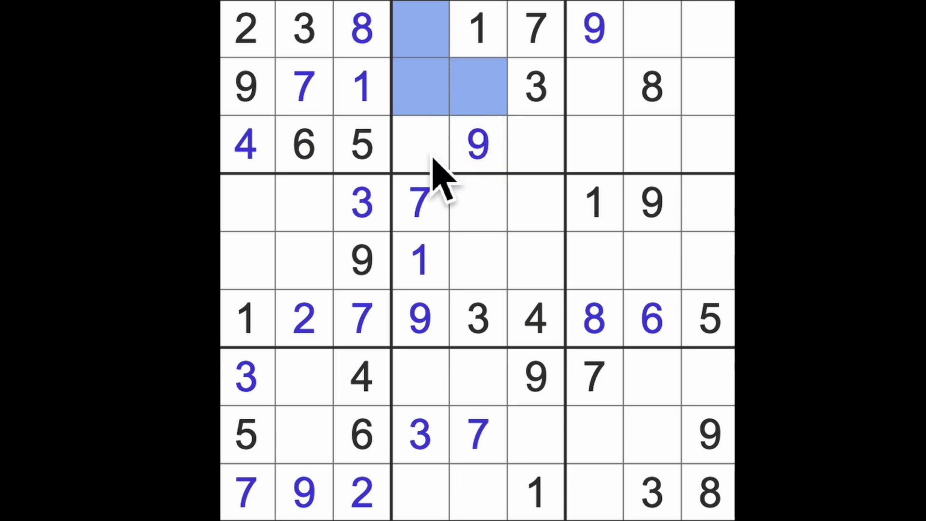
left_click(421, 145)
left_click(536, 148, "ctrl")
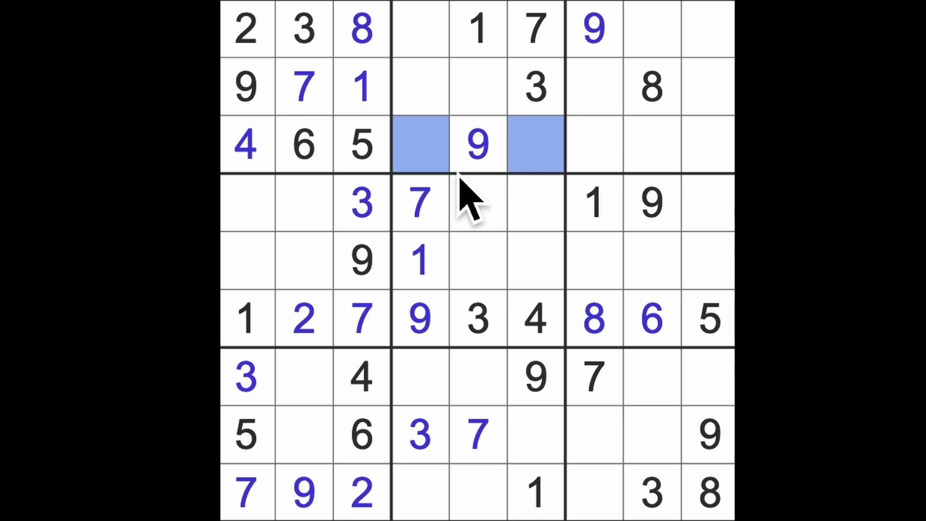
left_click(611, 155)
left_click_drag(637, 166, 723, 162)
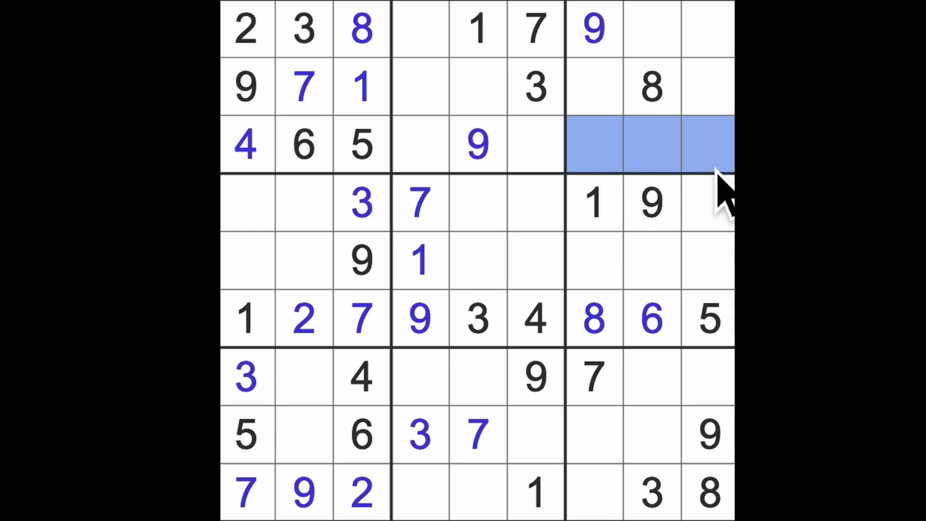
left_click(621, 383, "ctrl")
left_click(608, 217, "ctrl")
left_click(608, 165)
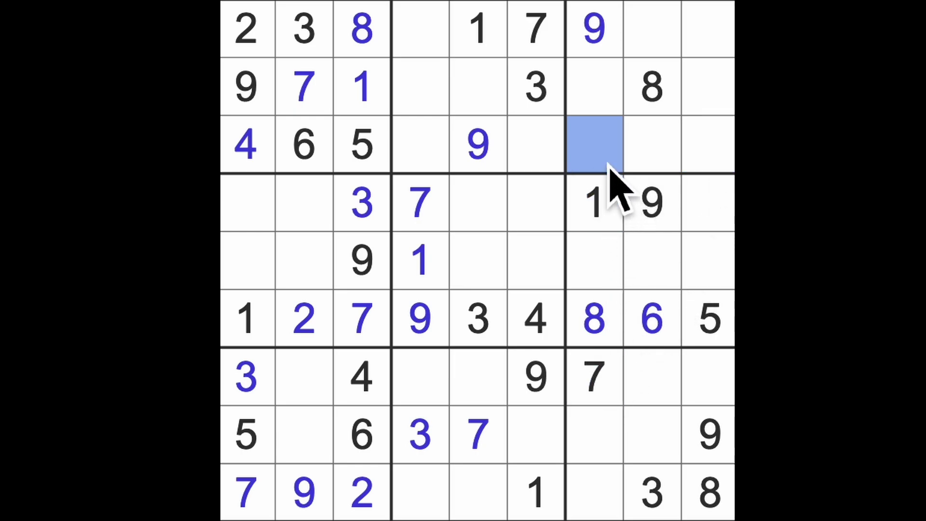
type("3")
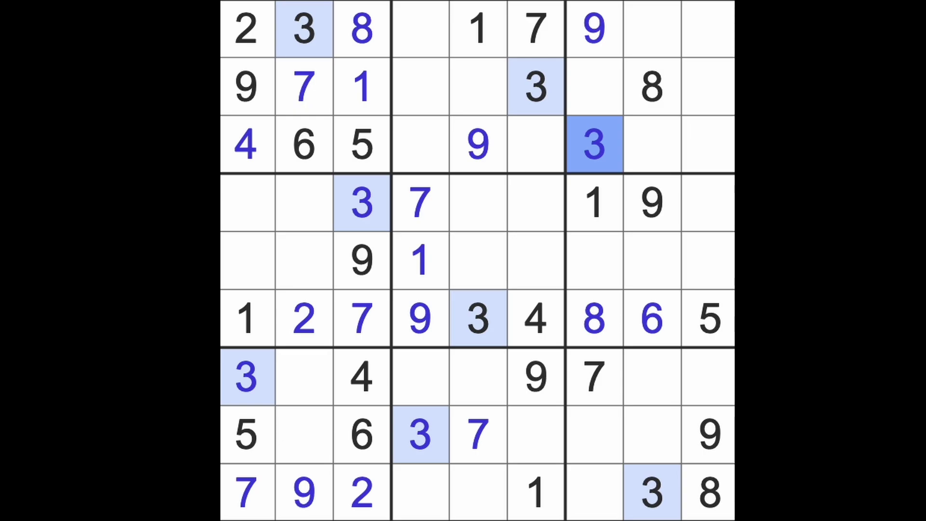
Step: Place a 3 at row 5 column 9 in the middle-right box
left_click_drag(608, 156, 586, 271)
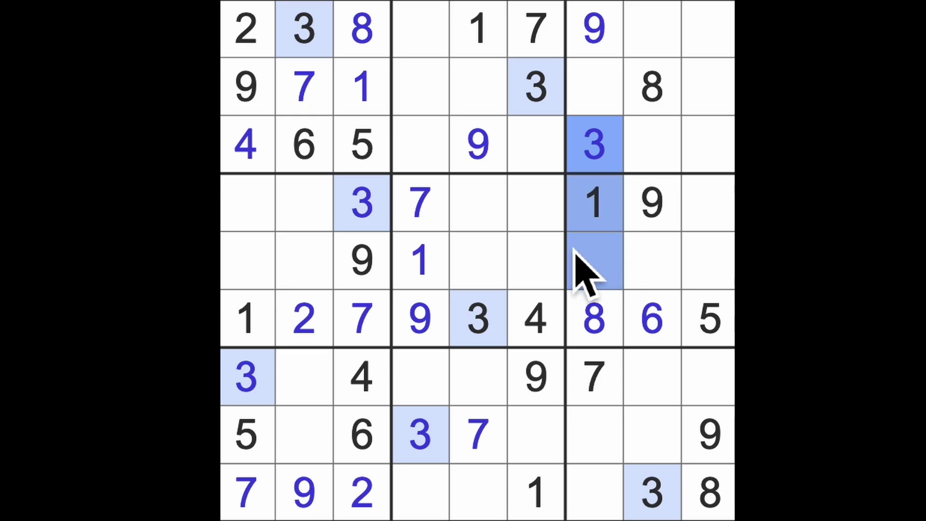
left_click_drag(651, 493, 655, 253)
left_click(362, 203, "ctrl")
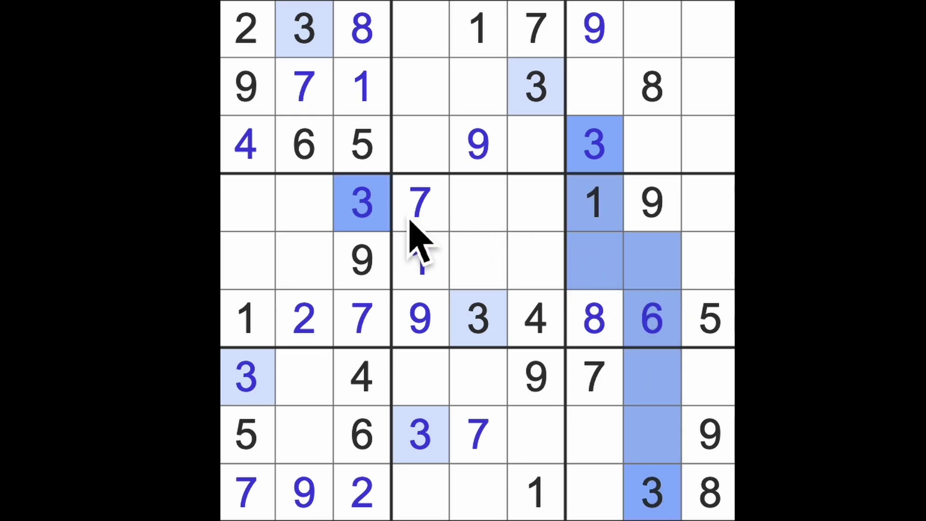
left_click_drag(420, 210, 708, 210)
left_click(709, 261)
type("3")
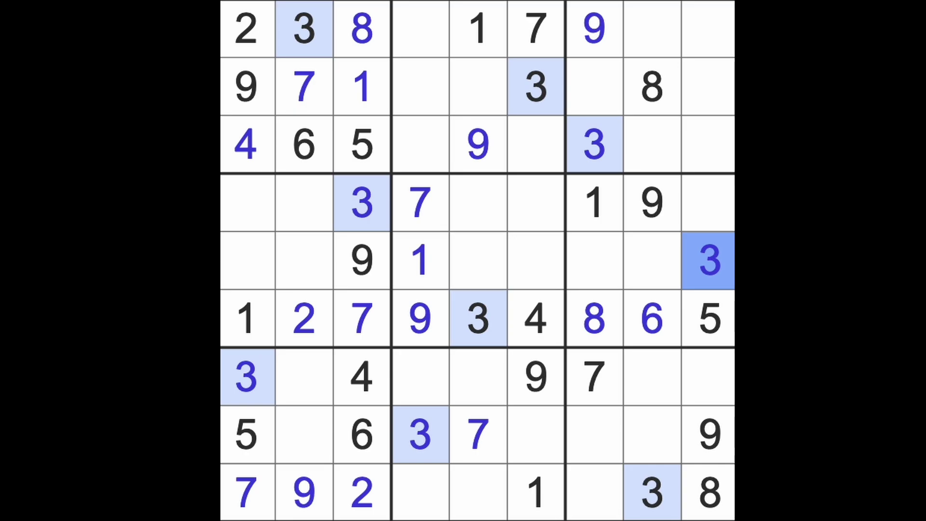
Step: Check rows 1, 2, 4 and 7 for 7s, enter 7 at row 5 column 8, clear marks
left_click_drag(540, 39, 724, 51)
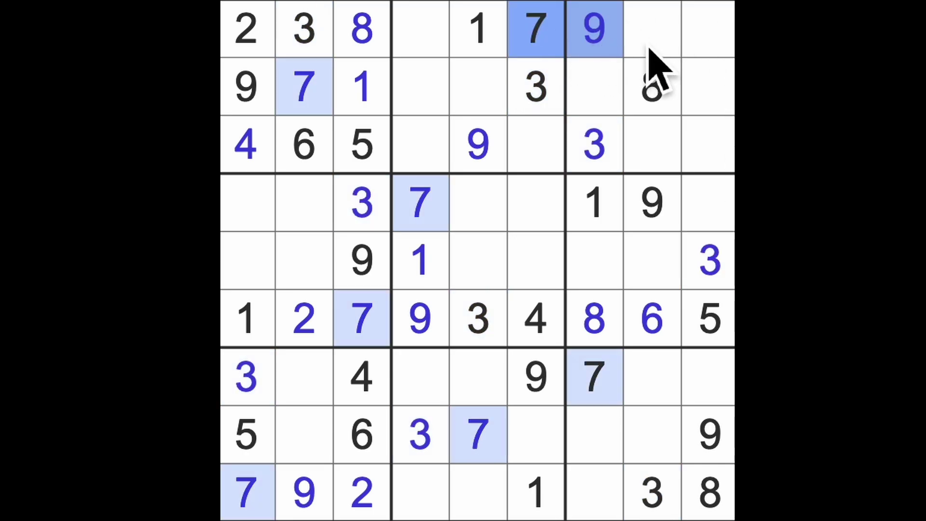
left_click_drag(304, 87, 710, 87)
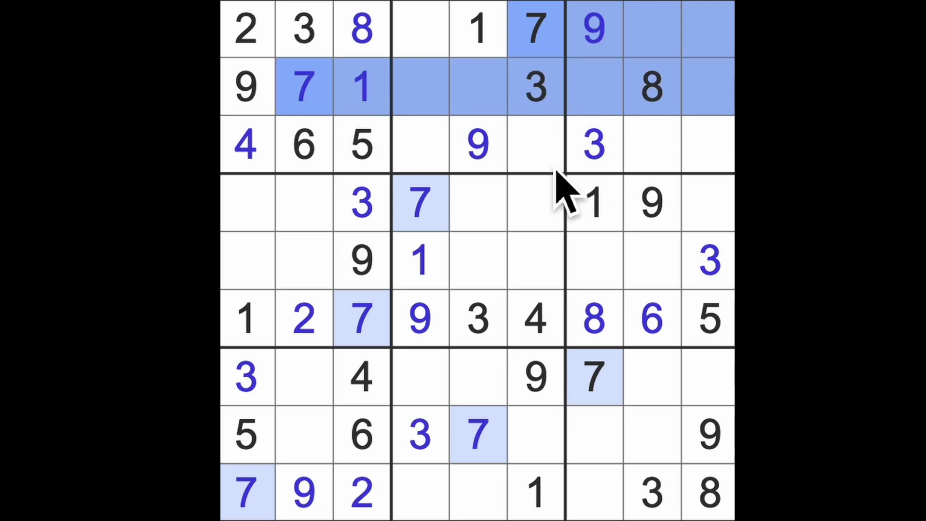
left_click(419, 203)
left_click_drag(420, 203, 713, 203)
left_click_drag(593, 376, 713, 380)
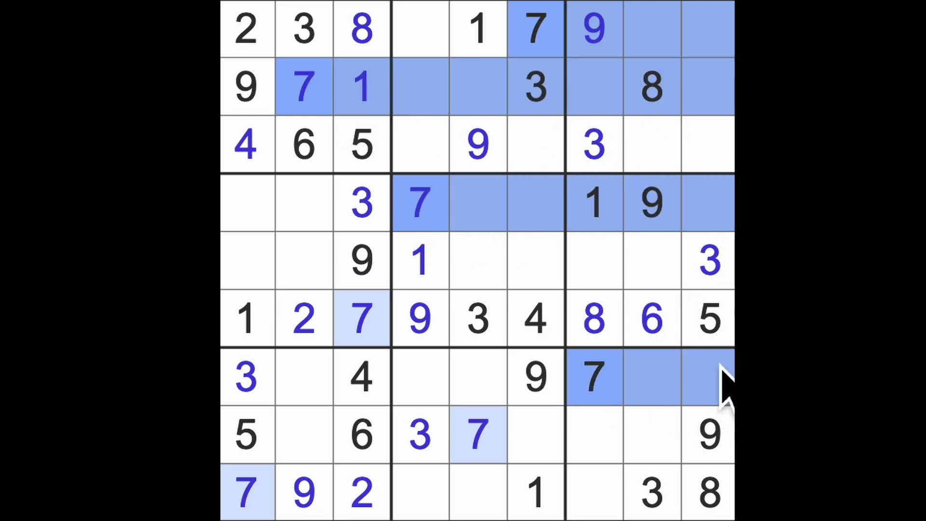
left_click(709, 149)
type("7")
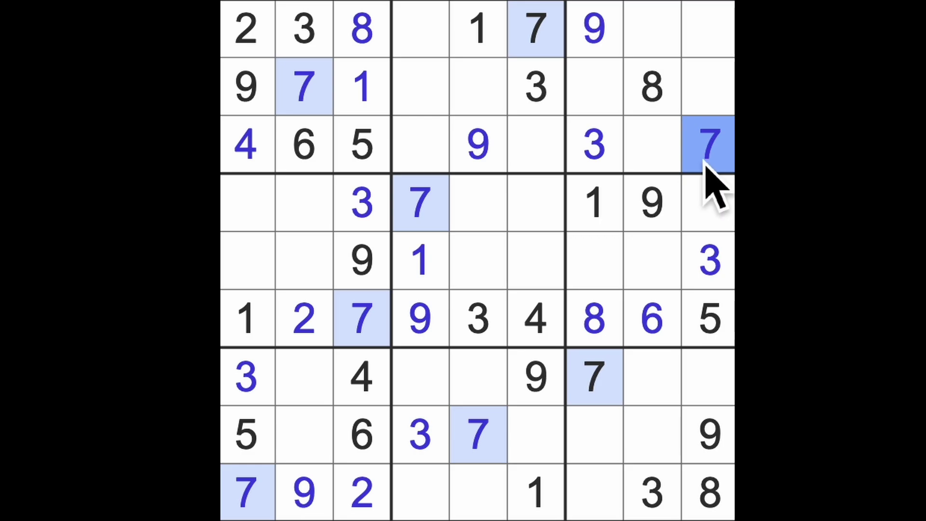
left_click(709, 203)
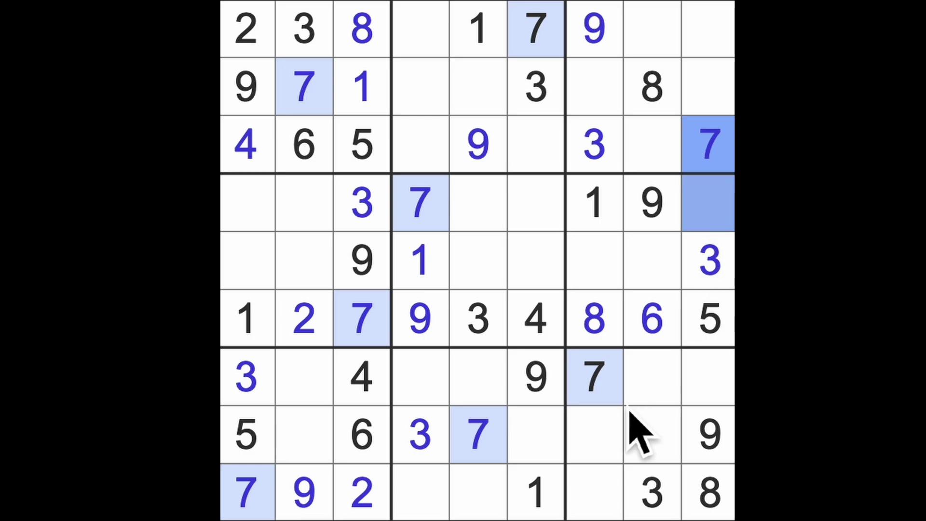
left_click(655, 268)
type("7")
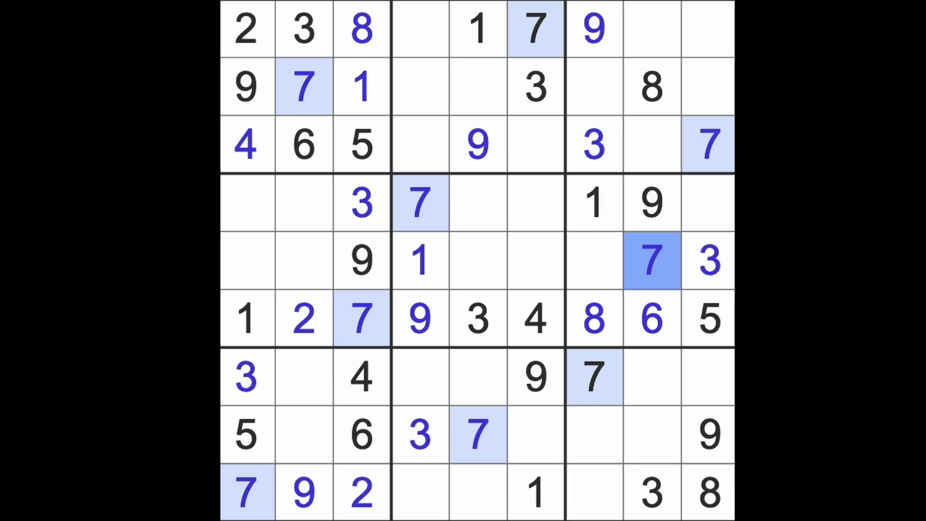
left_click(593, 260)
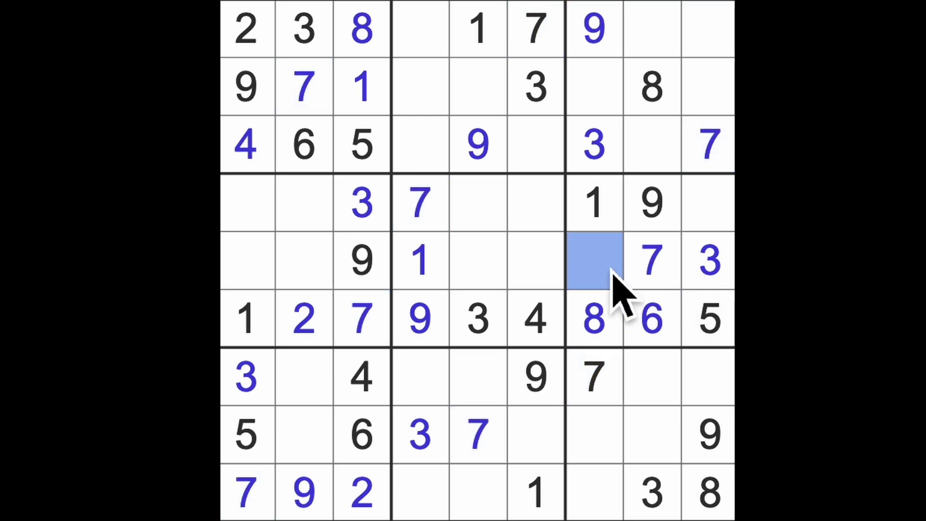
left_click(710, 203, "ctrl")
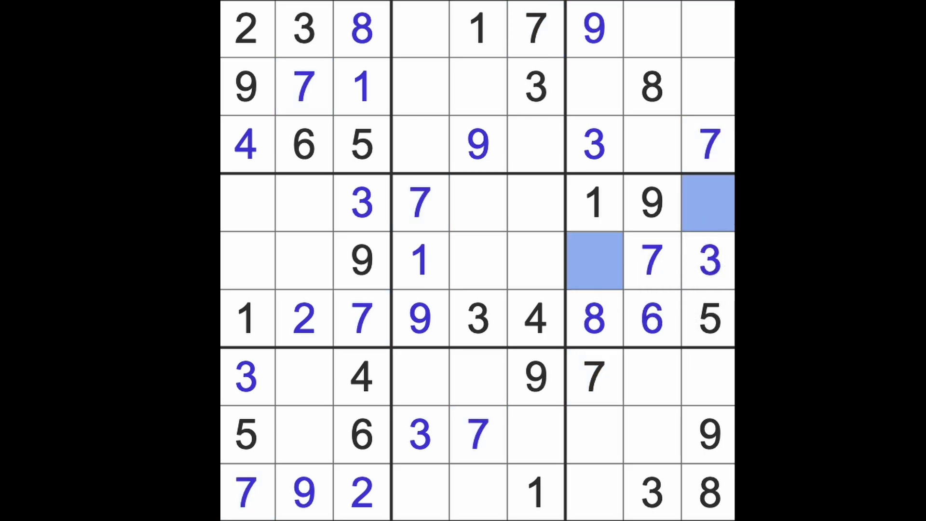
key("Escape")
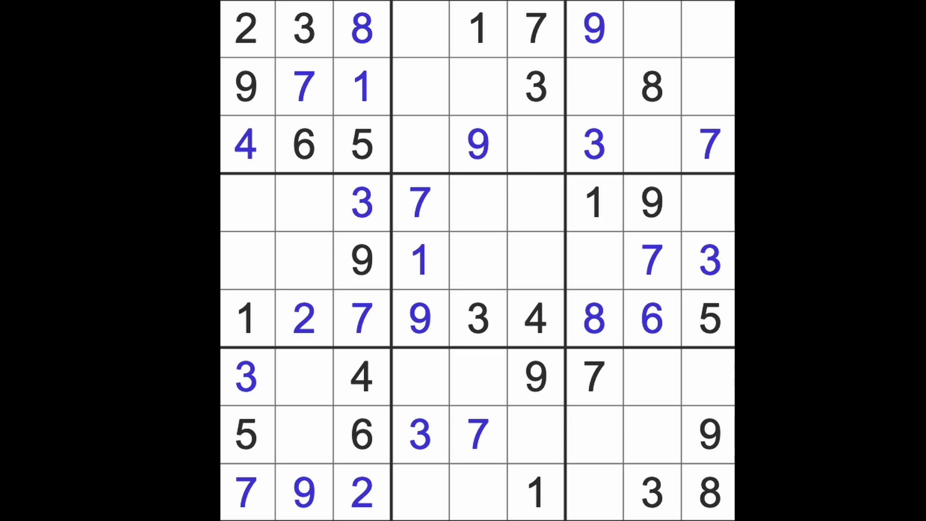
Step: Enter 1s at row 3 column 8, row 7 column 9 and row 8 column 2
left_click(593, 202)
left_click(595, 86)
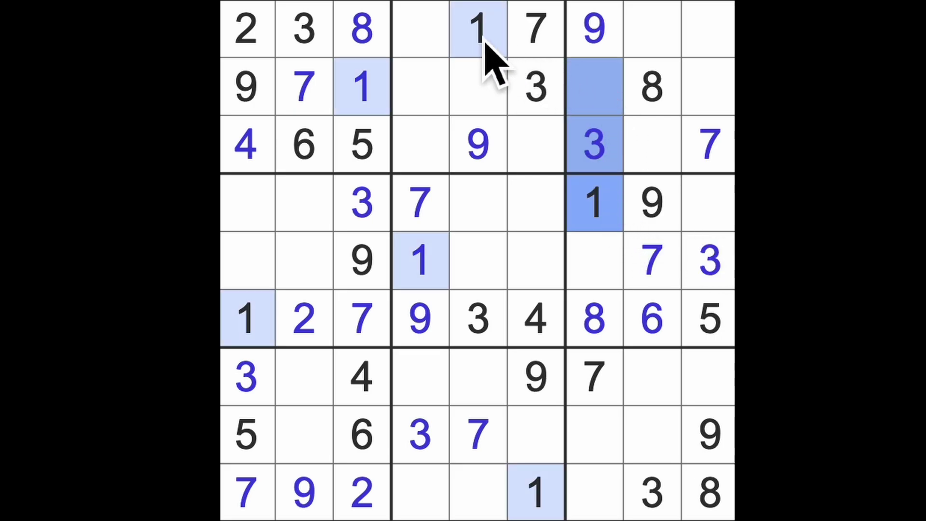
left_click(651, 145)
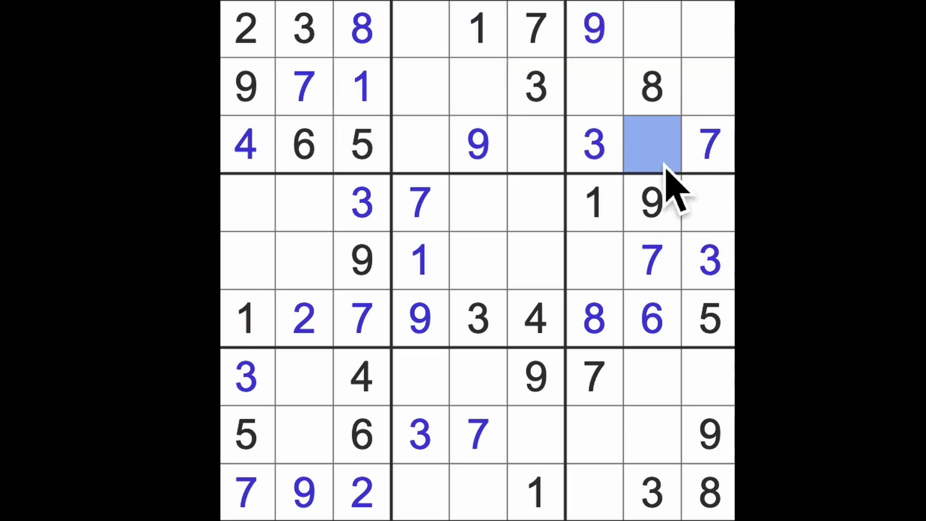
type("1")
left_click_drag(651, 203, 652, 434)
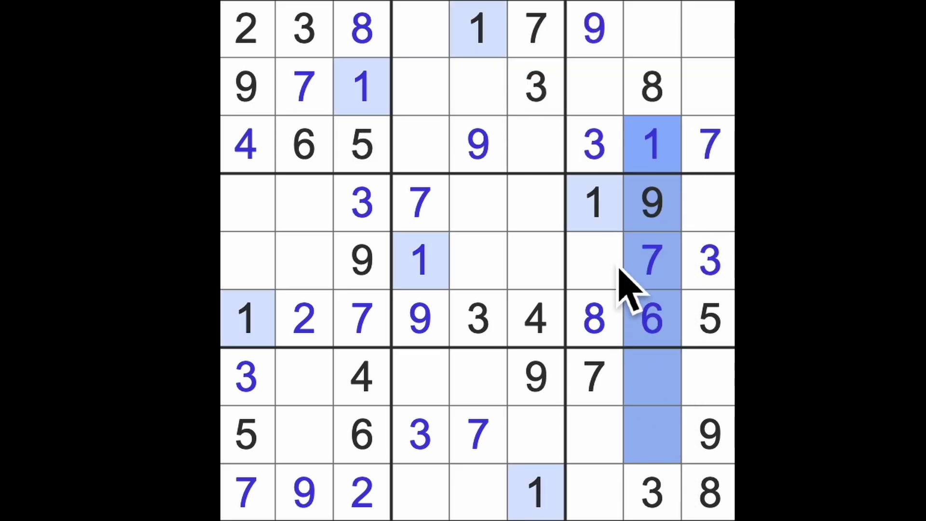
left_click(709, 377)
type("1")
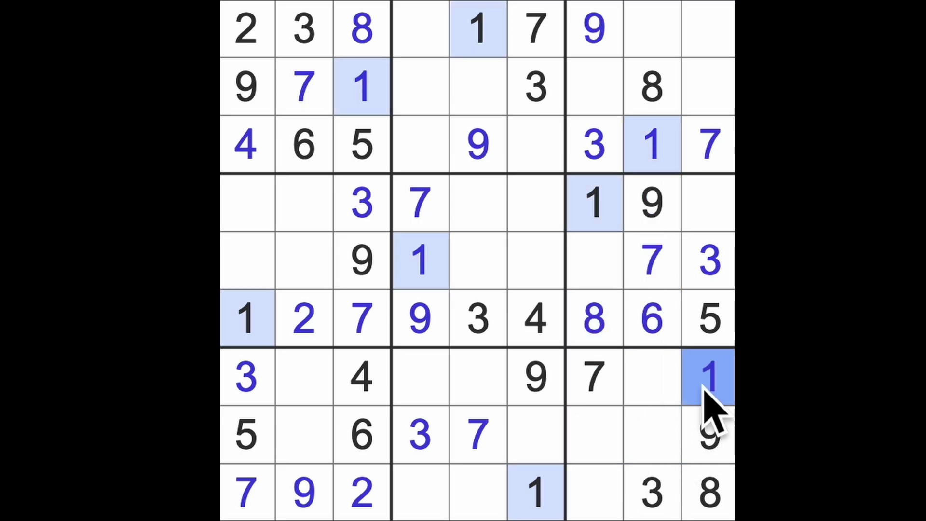
left_click_drag(709, 376, 332, 391)
left_click(304, 434)
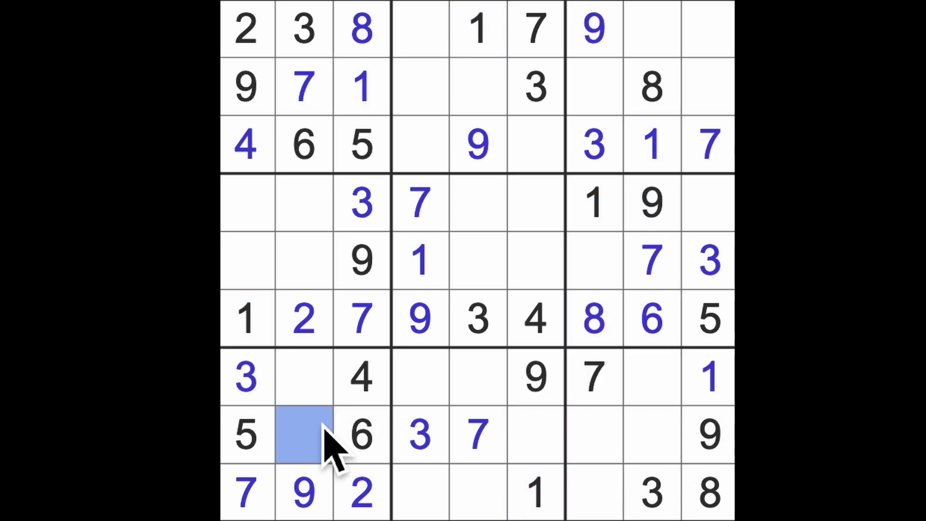
type("1")
Step: Place 8s at row 7 column 2, row 8 column 6 and row 3 column 4
left_click(311, 380)
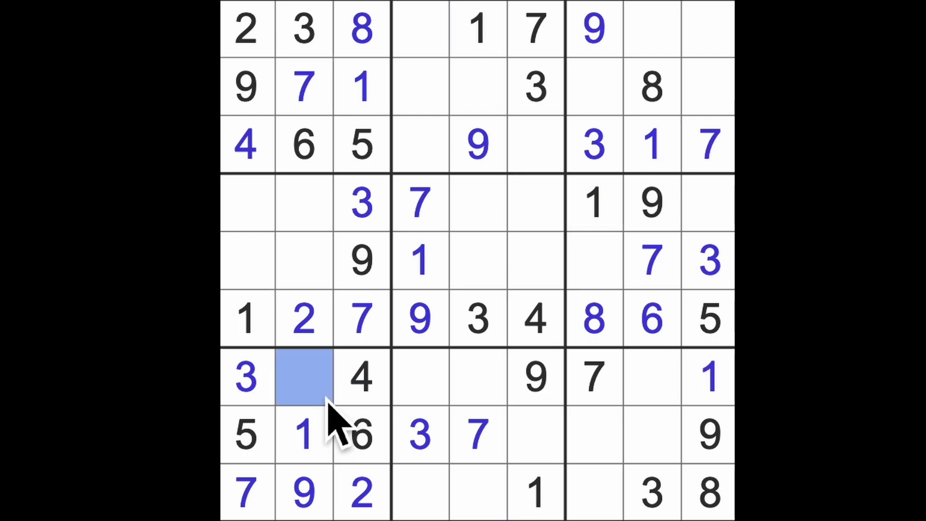
type("8")
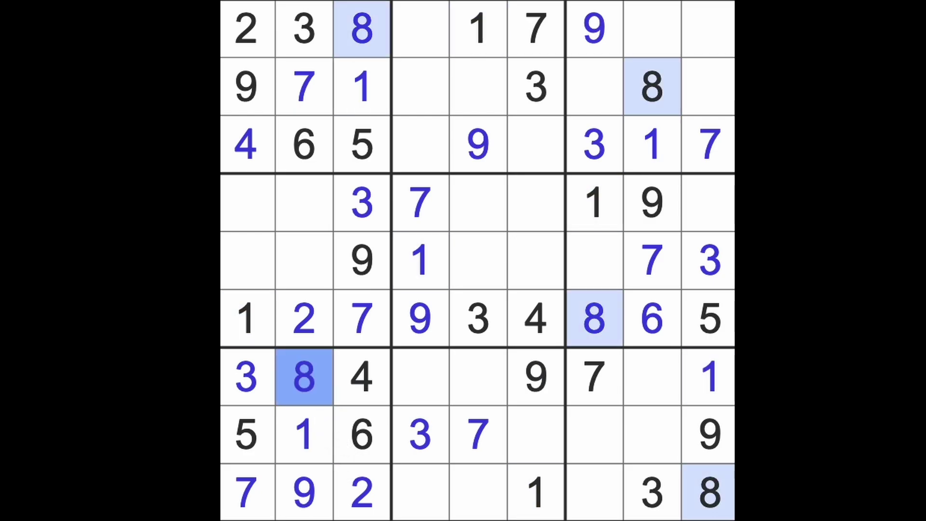
left_click_drag(362, 376, 507, 391)
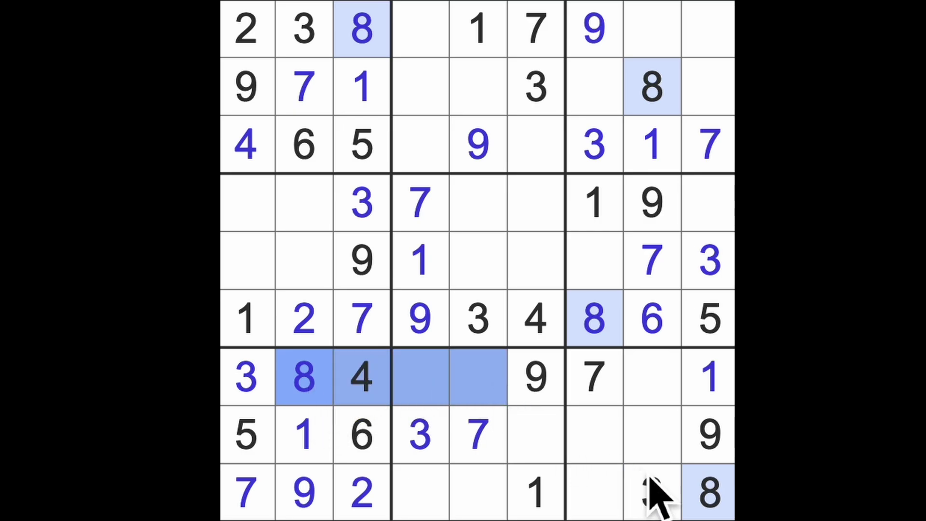
left_click_drag(709, 499, 434, 504)
left_click(538, 441)
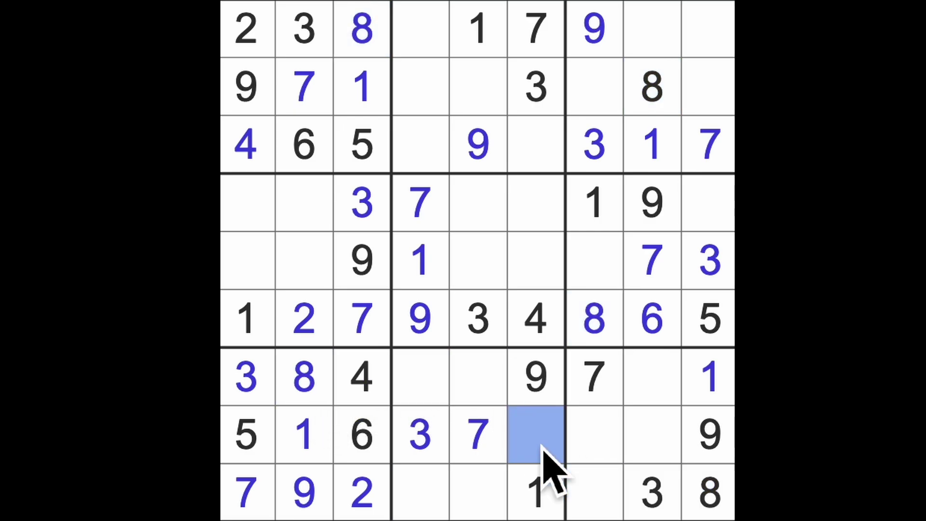
type("8")
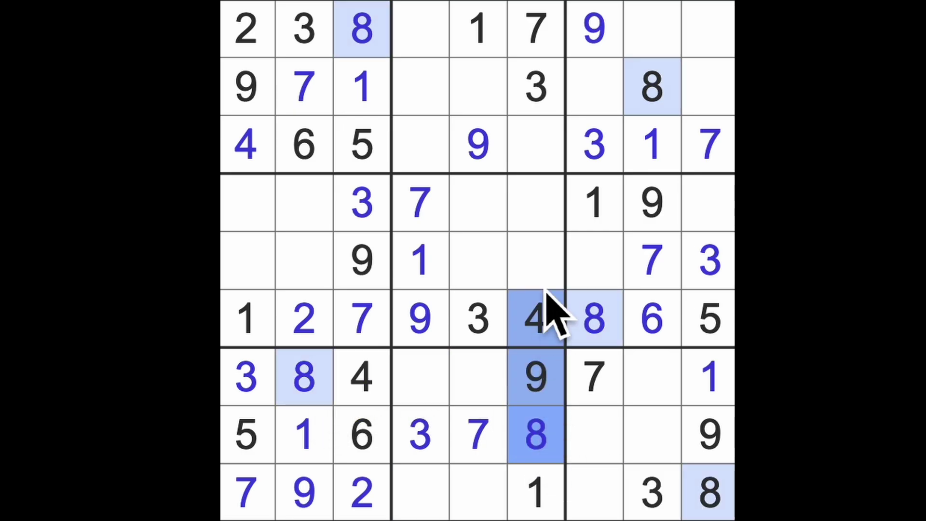
left_click_drag(538, 435, 539, 144)
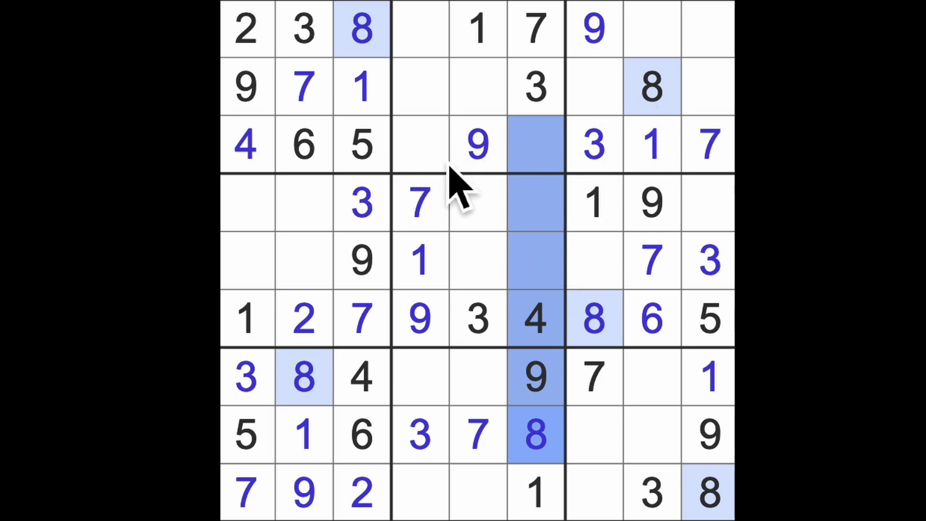
left_click(420, 145)
type("8")
Step: Place 2s at row 3 column 6 and row 7 column 4
left_click(535, 144)
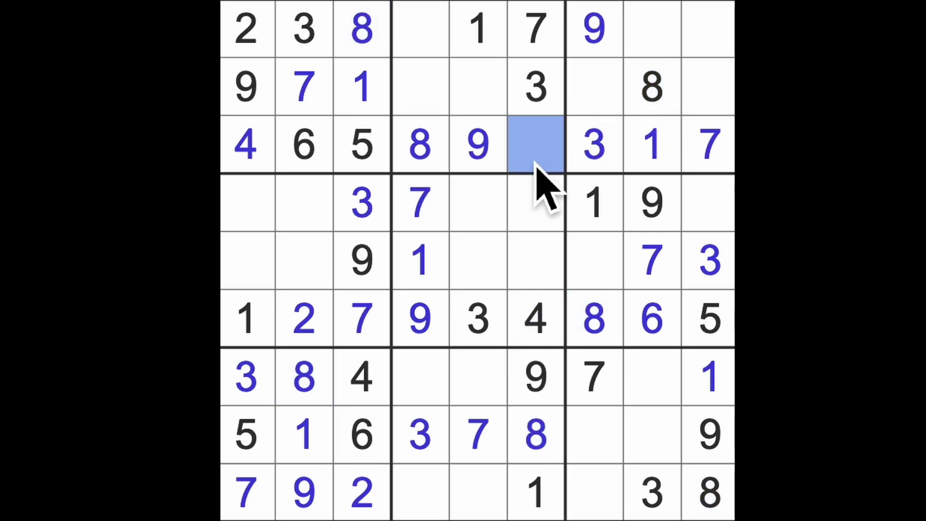
type("2")
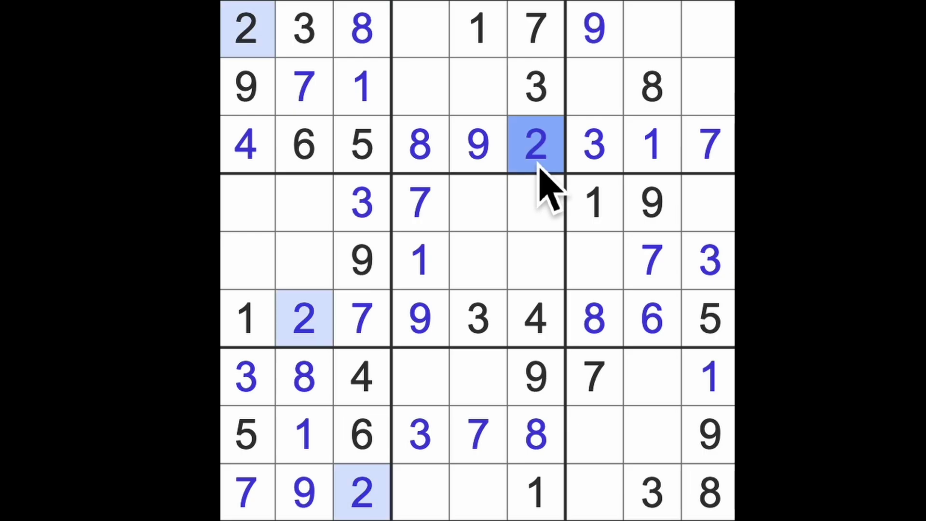
left_click_drag(549, 190, 423, 512)
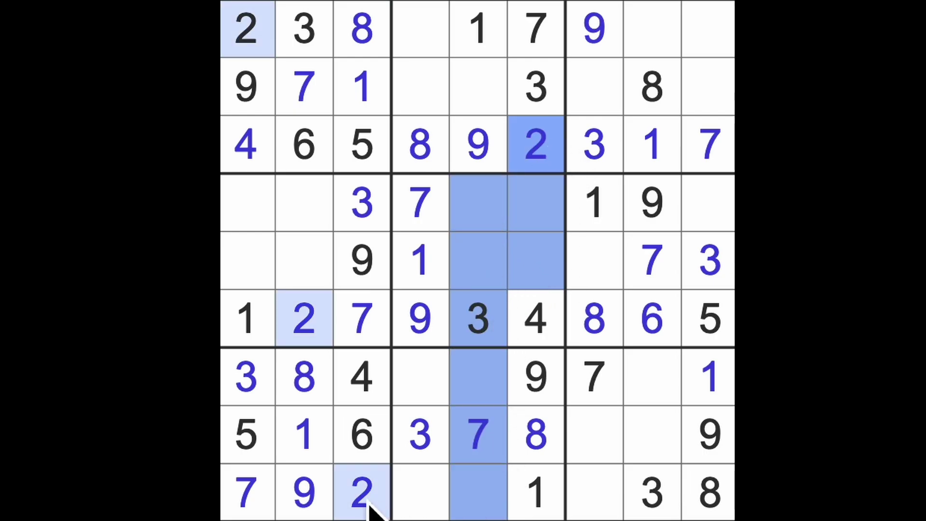
left_click(421, 376)
type("2")
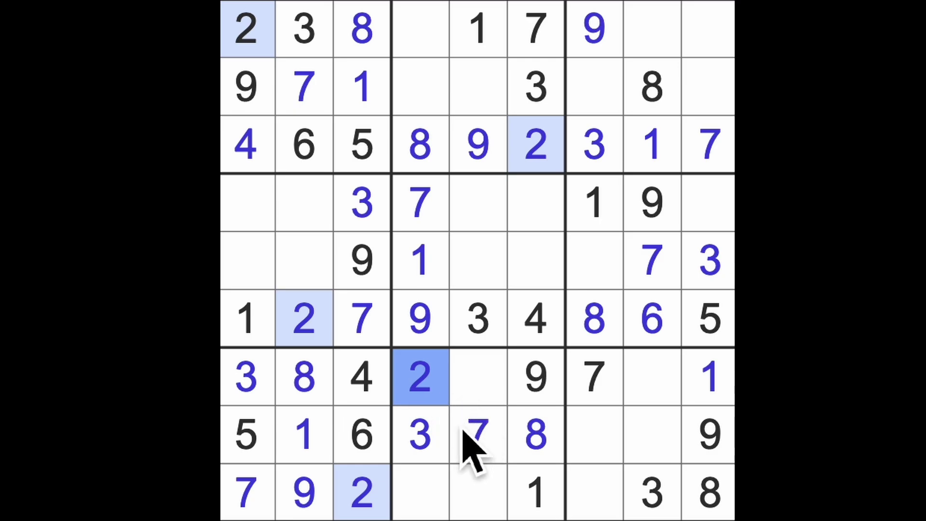
Step: Place a 6 in row 9, column 7 after checking column 8 and row 8
left_click_drag(651, 322, 651, 434)
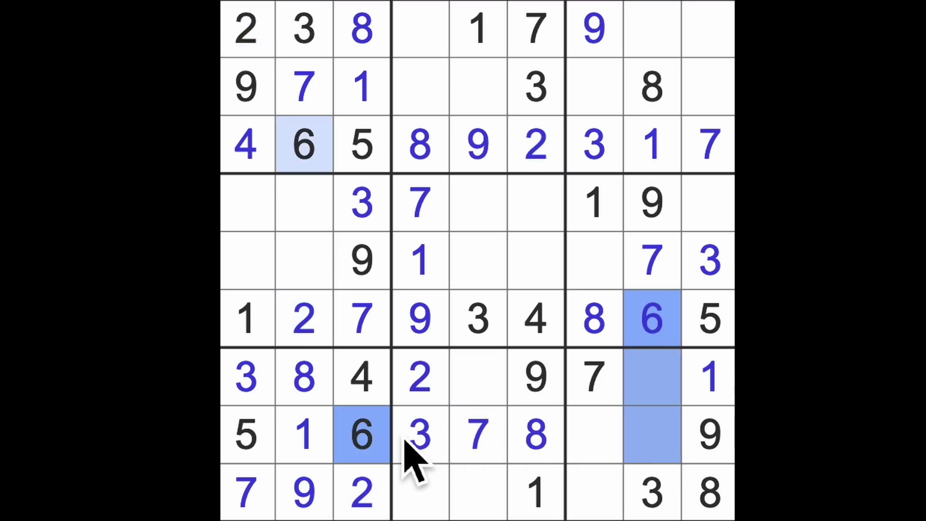
left_click_drag(362, 435, 595, 434)
left_click(595, 492)
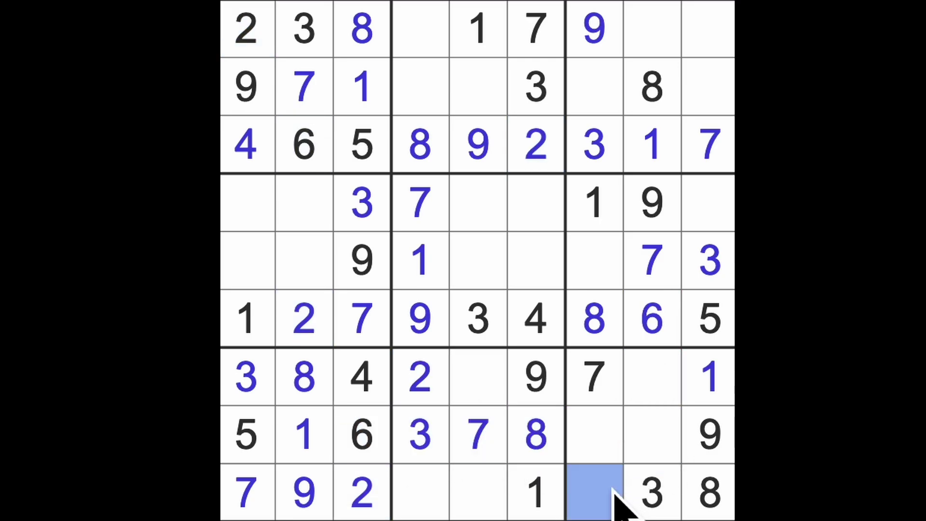
type("6")
left_click_drag(250, 434, 594, 434)
Step: Place 5s at row 7 column 8 and row 2 column 7
left_click(651, 380)
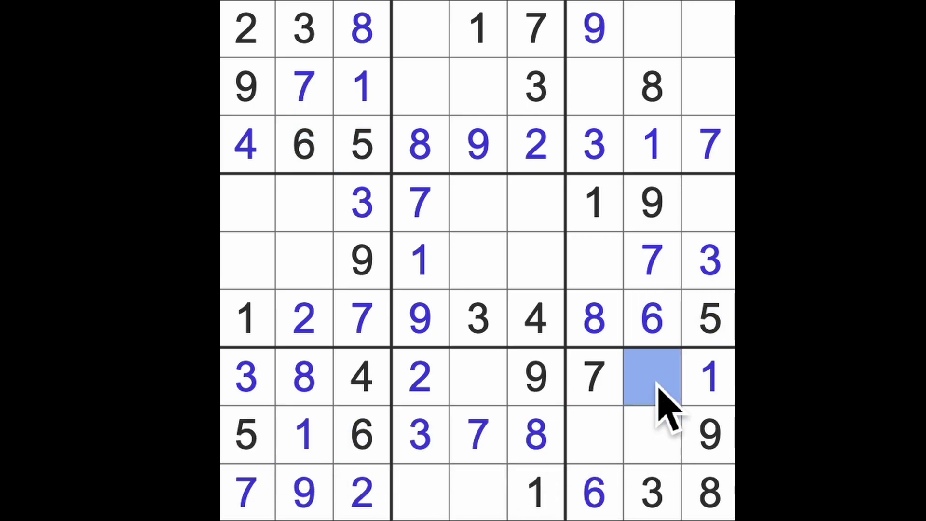
type("5")
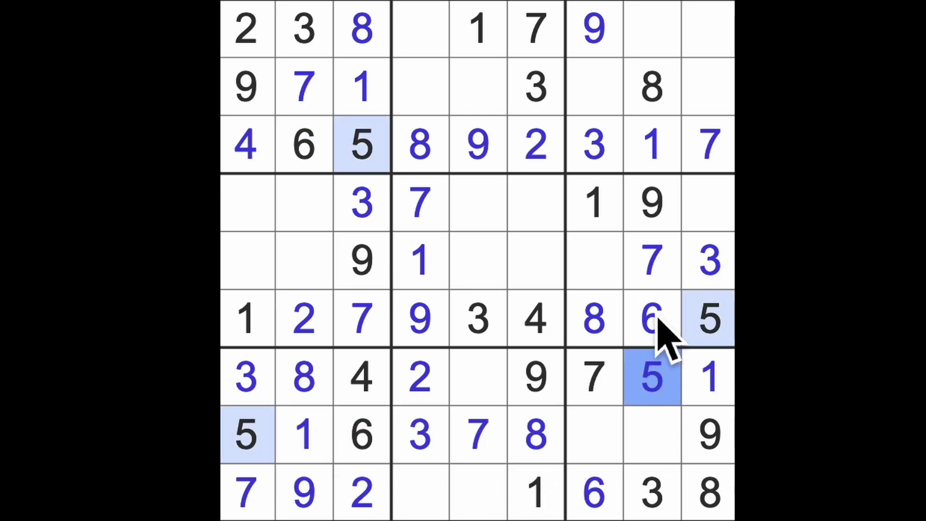
left_click_drag(651, 319, 666, 43)
left_click_drag(710, 319, 710, 43)
left_click(594, 87)
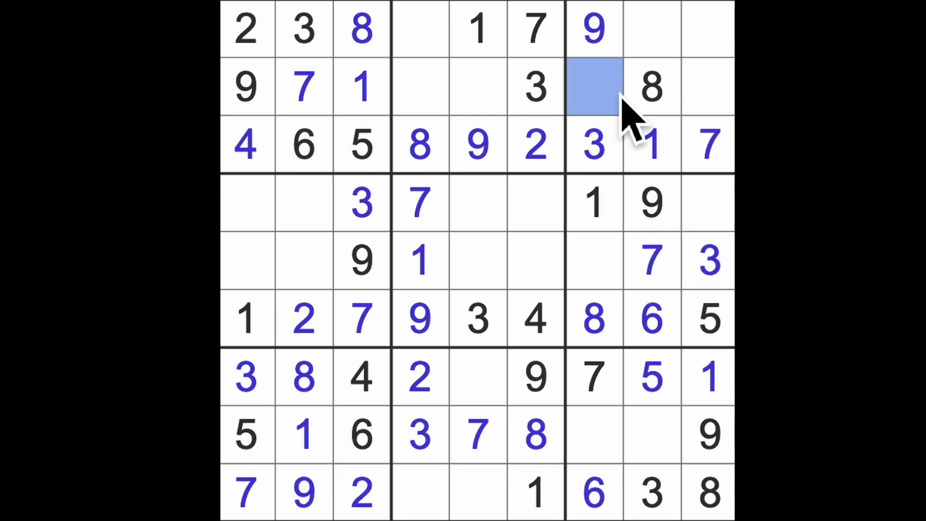
type("5")
Step: Place 5s at row 1 column 4 and row 9 column 5
left_click_drag(536, 87, 419, 87)
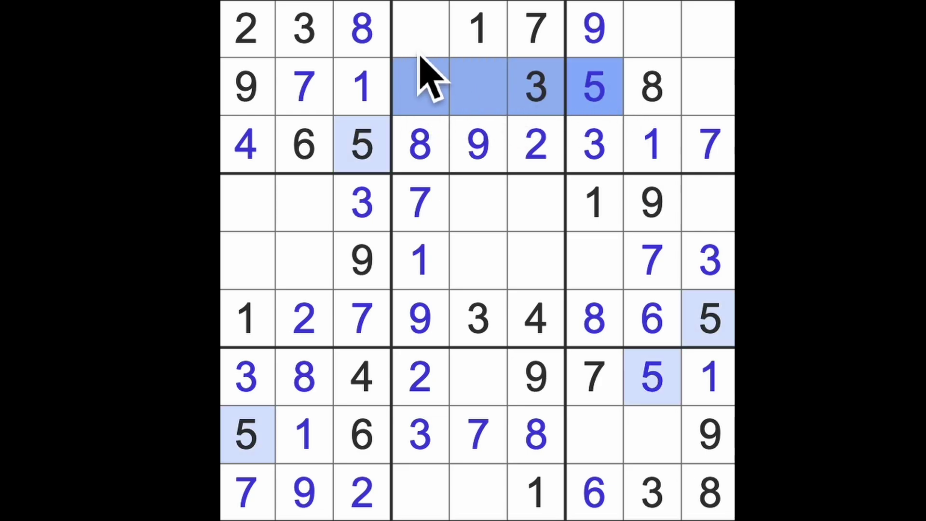
left_click(420, 30)
type("5")
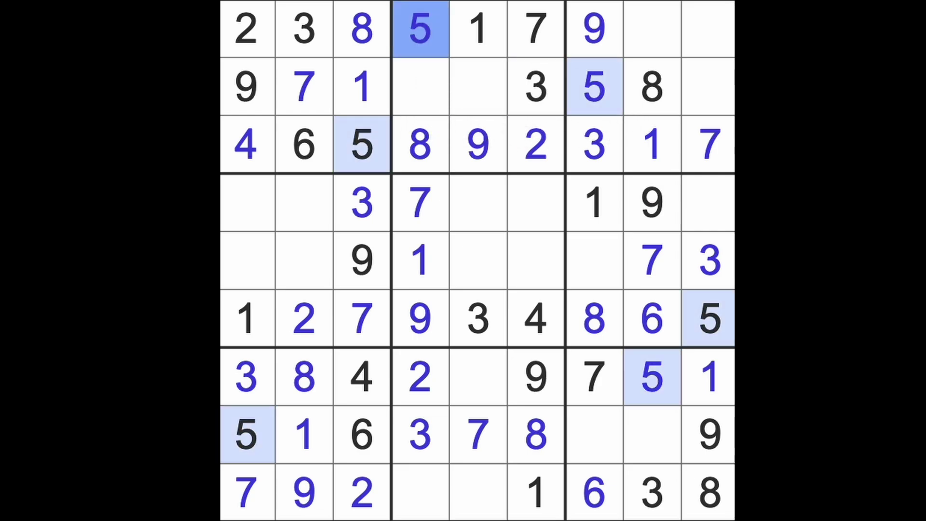
left_click_drag(420, 29, 427, 492)
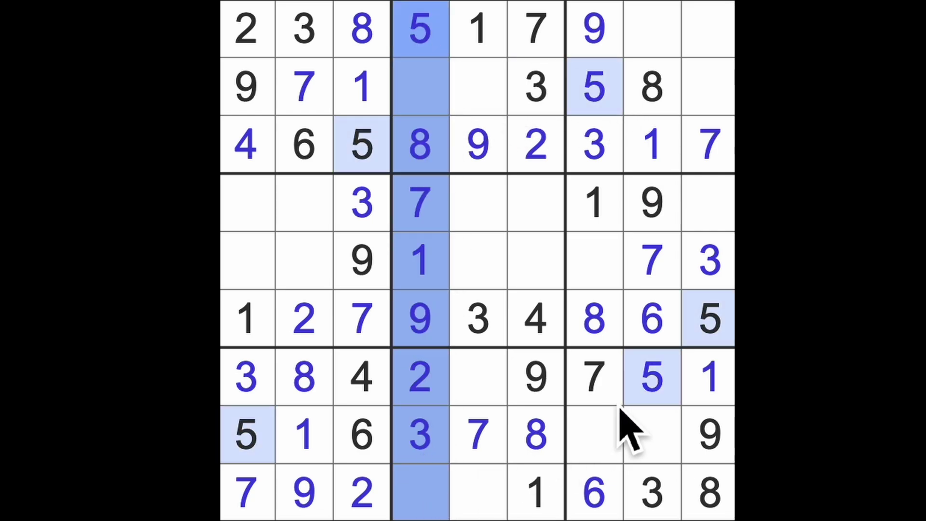
mouse_move(651, 405)
left_mouse_down()
mouse_move(541, 419)
mouse_move(478, 383)
left_mouse_up()
left_click(492, 486)
type("5")
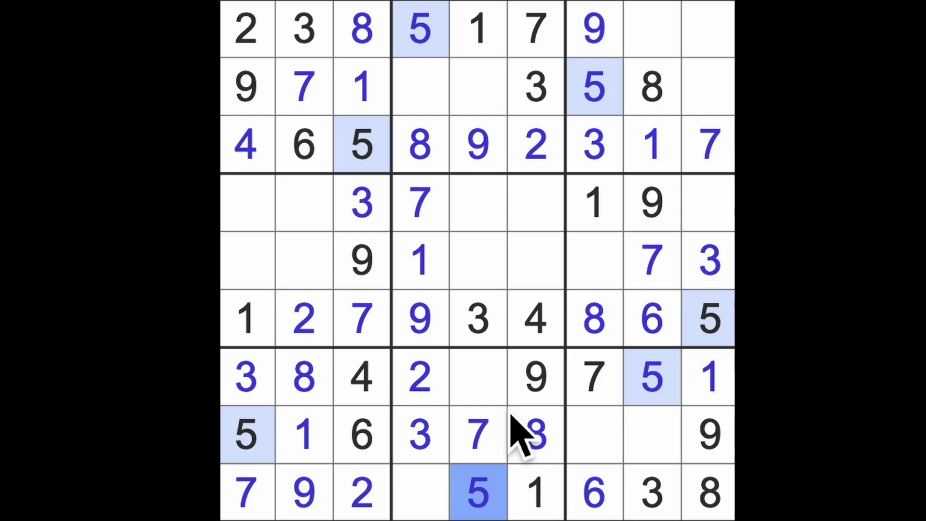
Step: Enter 4 at row 9 column 4, 6 at row 7 column 5, and 6, 4, 2 to finish row 2
left_click_drag(384, 376, 477, 376)
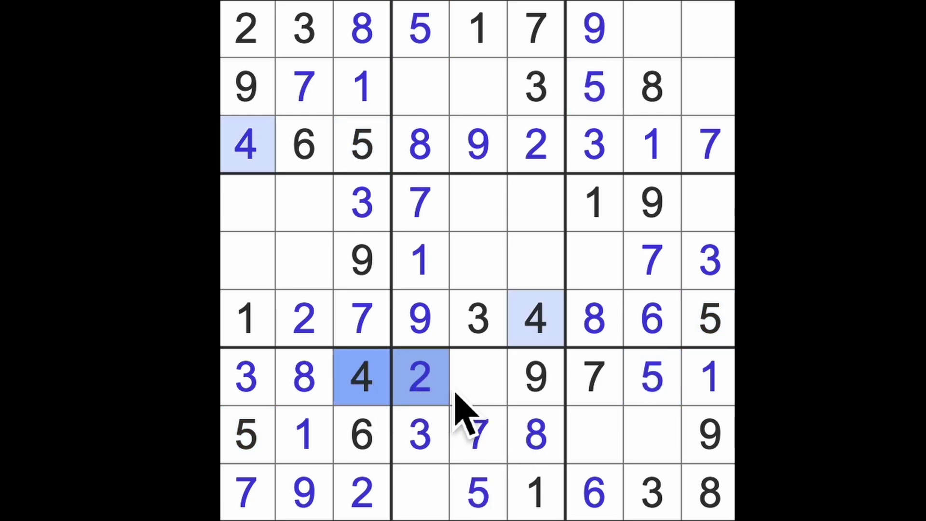
left_click(433, 495)
type("4")
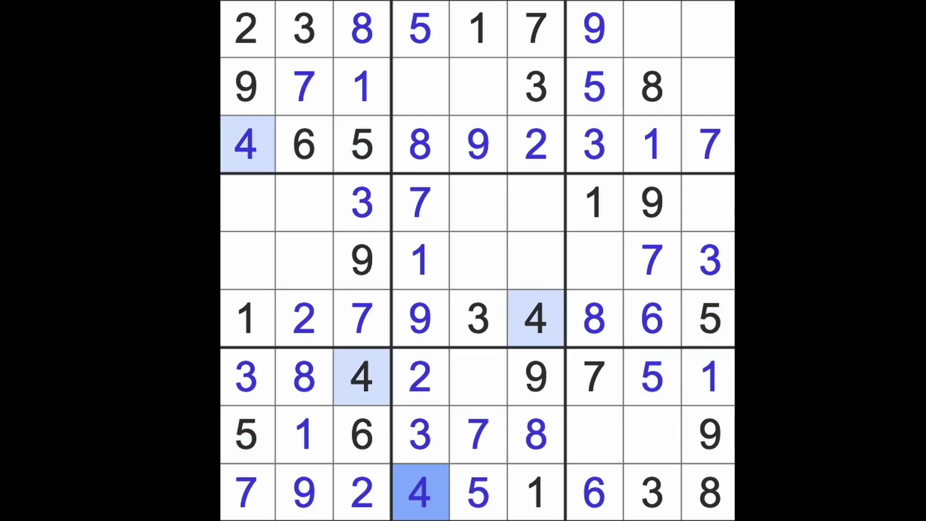
left_click(479, 377)
type("6")
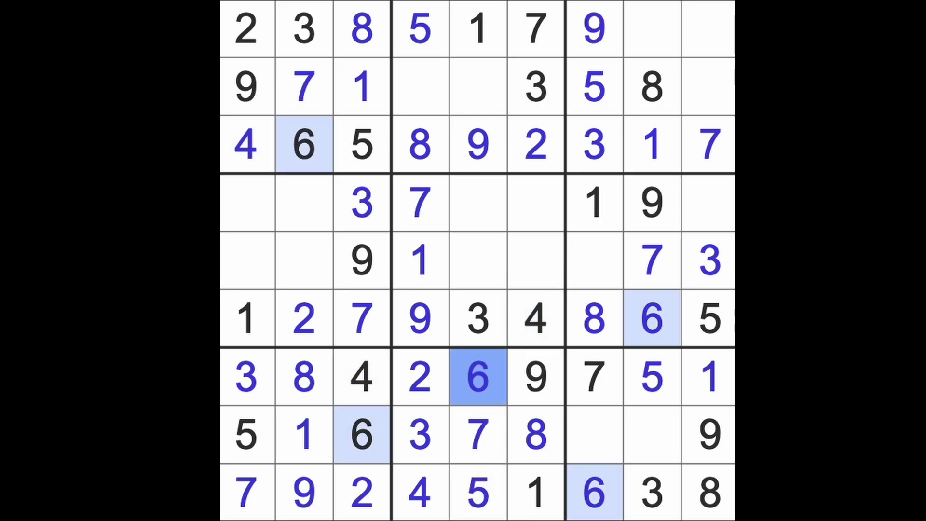
left_click(420, 87)
type("6")
left_click(474, 116)
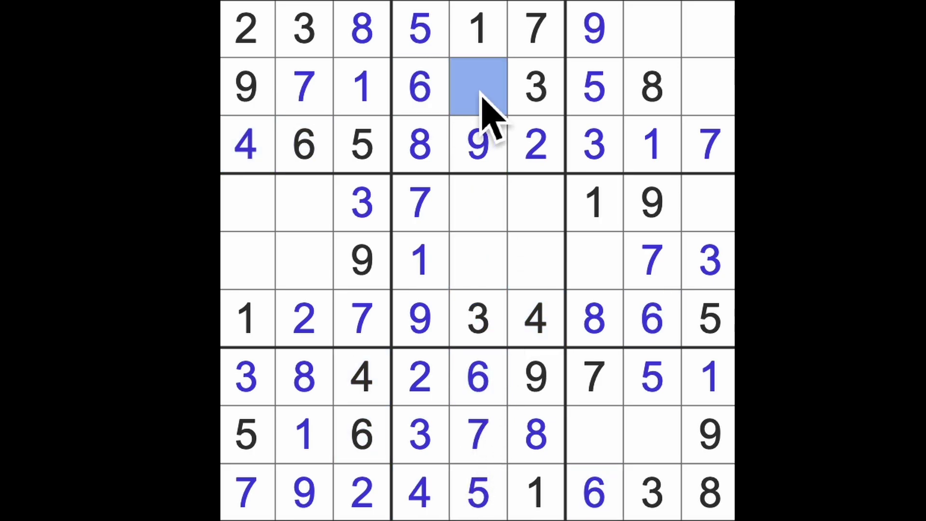
type("4")
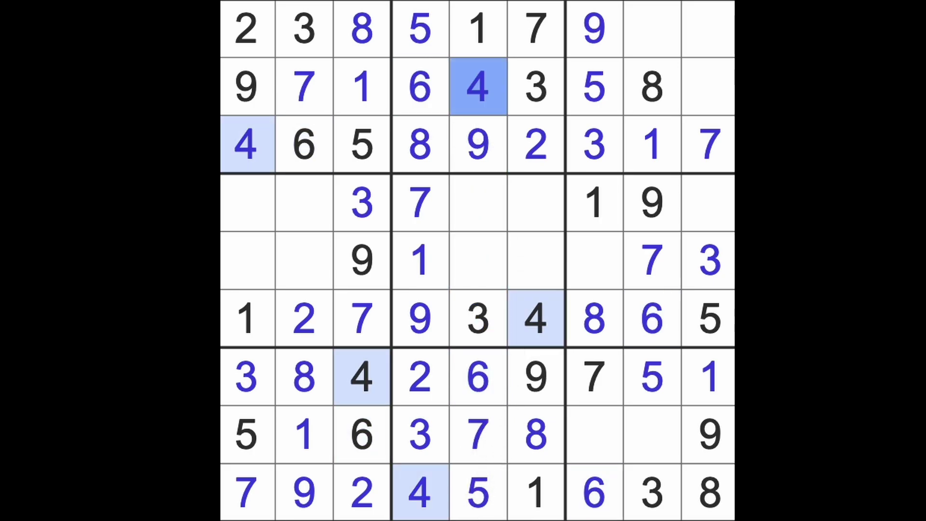
left_click(700, 91)
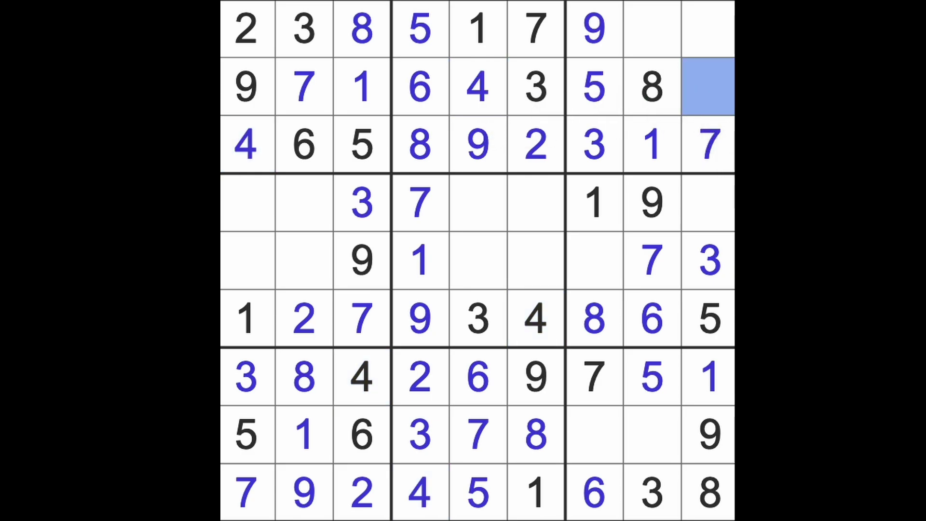
type("2")
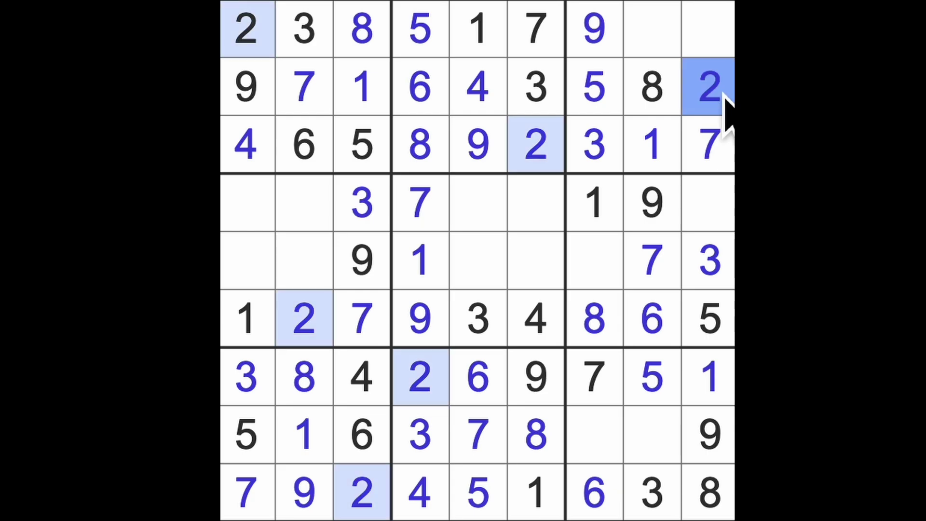
Step: Enter 2 at row 5 column 7, 4 at row 4 column 9, then 4 and 6 to finish row 1
left_click(595, 261)
type("2")
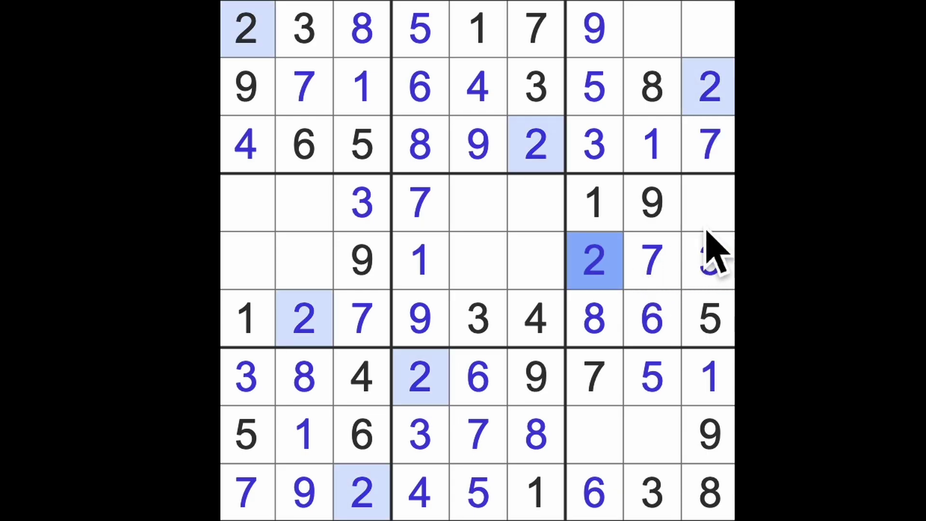
left_click(708, 203)
type("4")
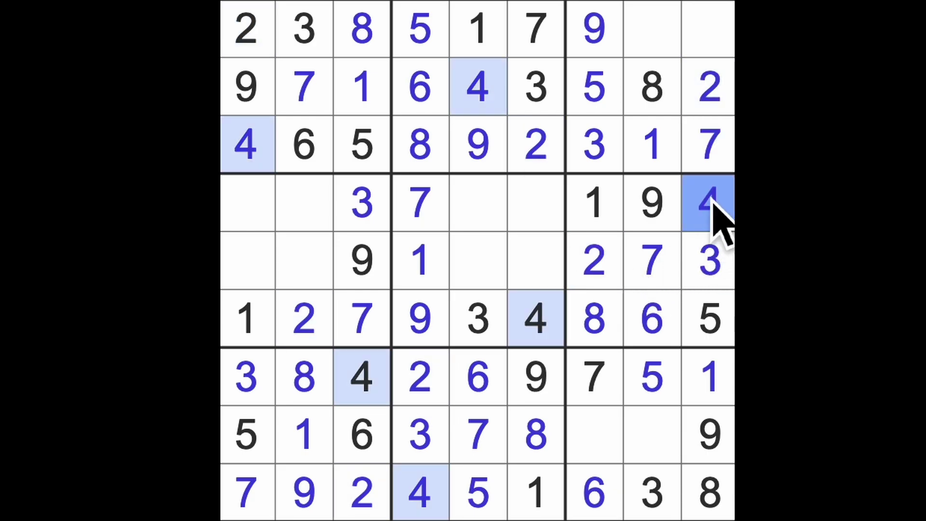
left_click(708, 29)
type("4")
left_click(706, 40)
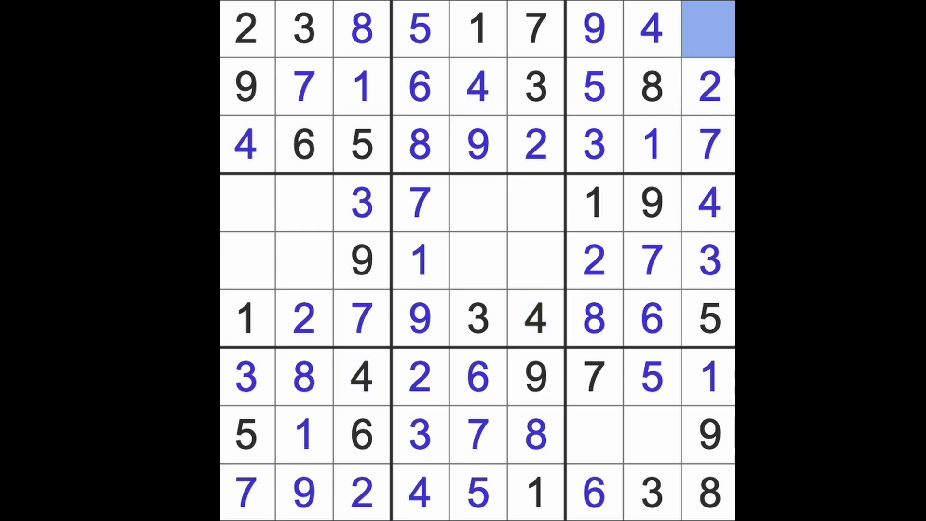
type("6")
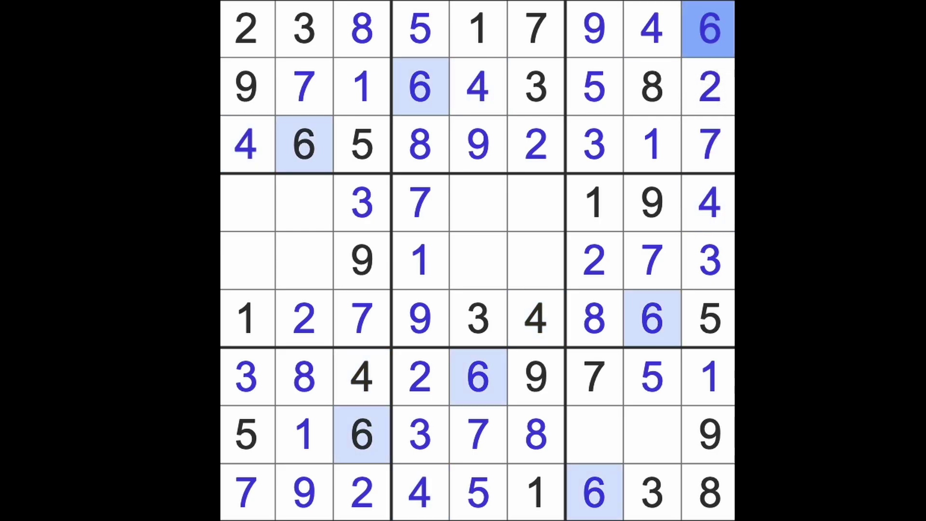
Step: Enter 4 and 2 in row 8 columns 7–8, then 2 at row 4 column 5
left_click(595, 435)
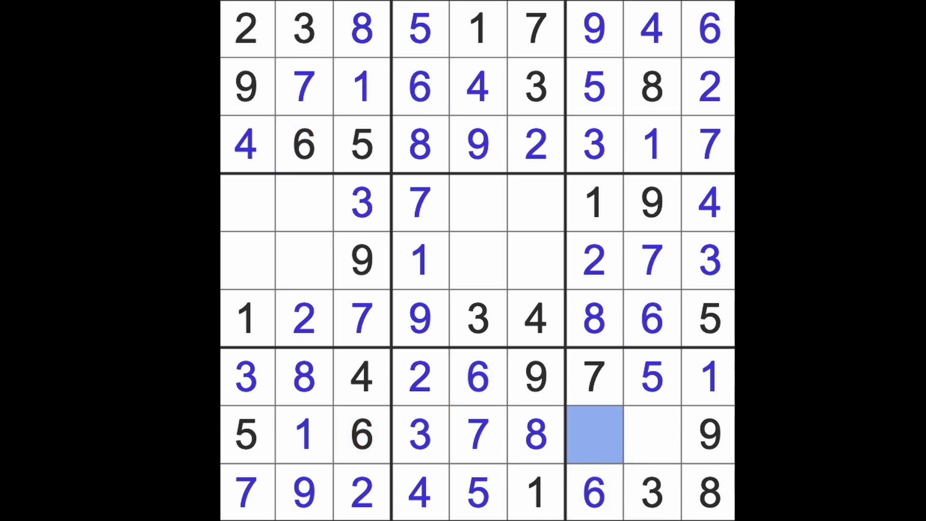
type("4")
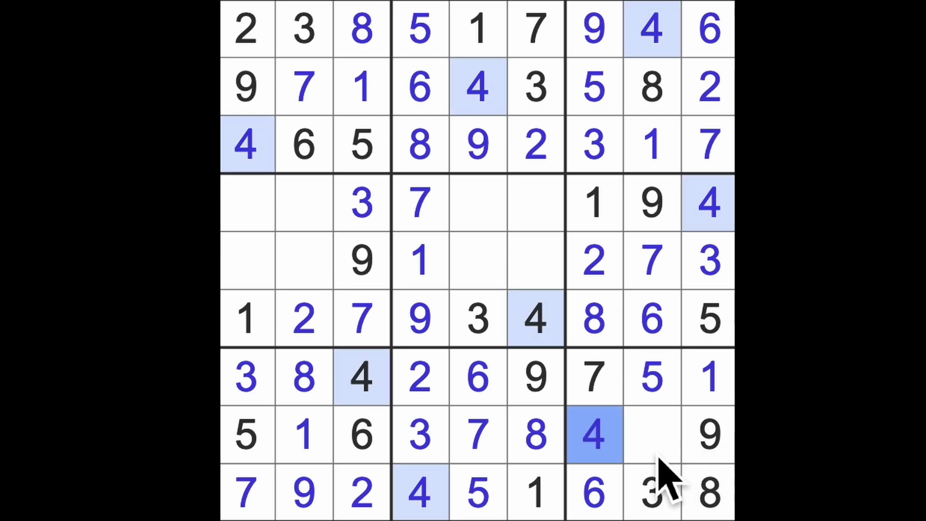
left_click(653, 435)
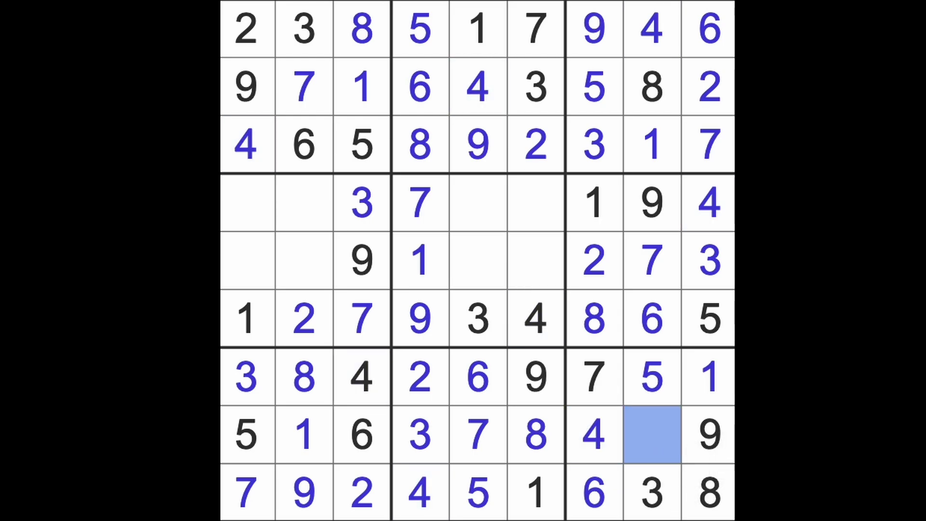
type("2")
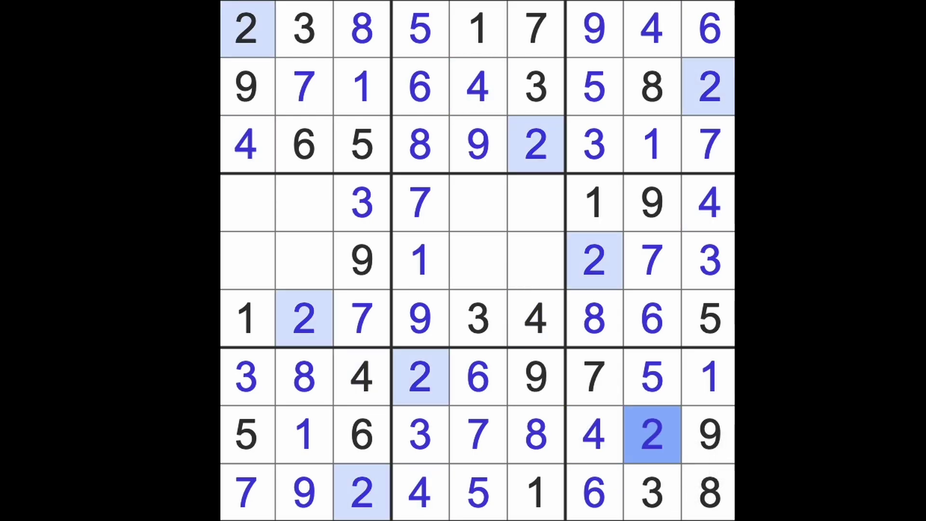
left_click_drag(600, 290, 478, 261)
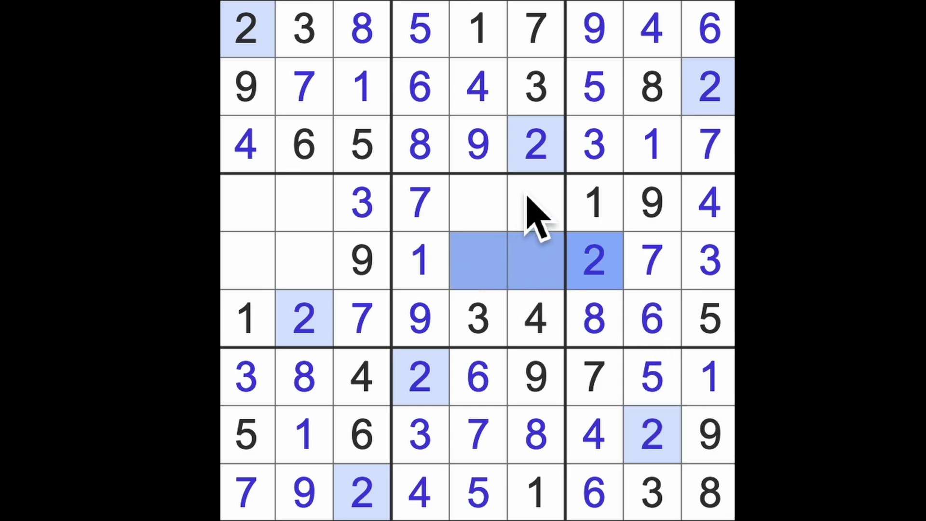
left_click_drag(535, 145, 550, 261)
key("2")
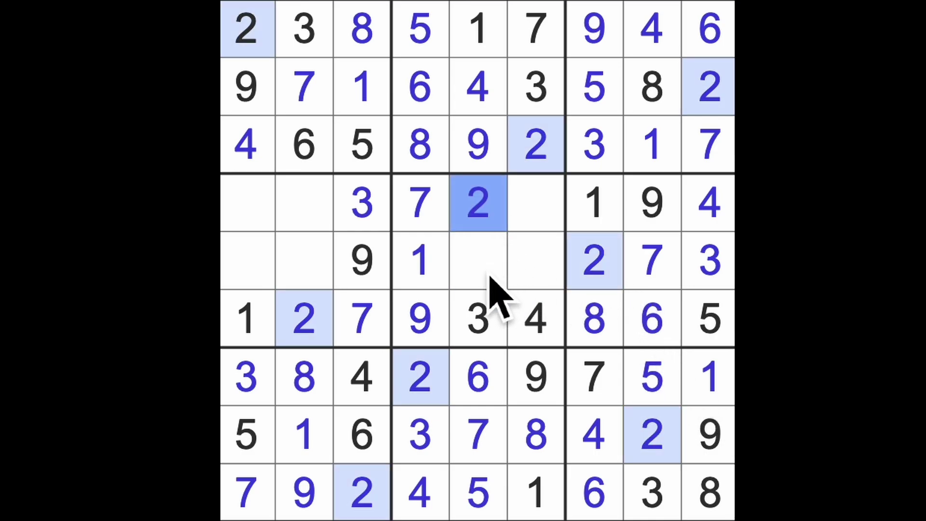
key("Down")
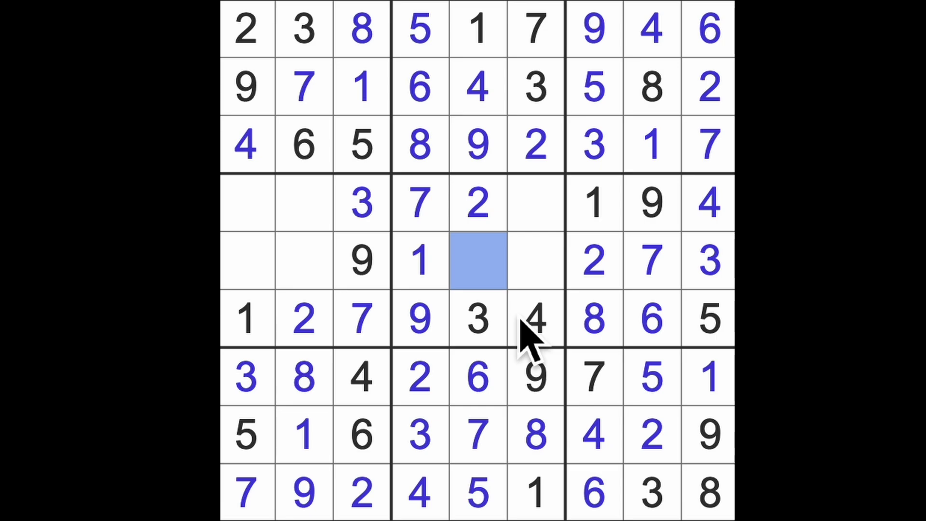
Step: Enter 8 in the centre cell, 8 at row 4 column 1, and 6 at row 5 column 1
key("8")
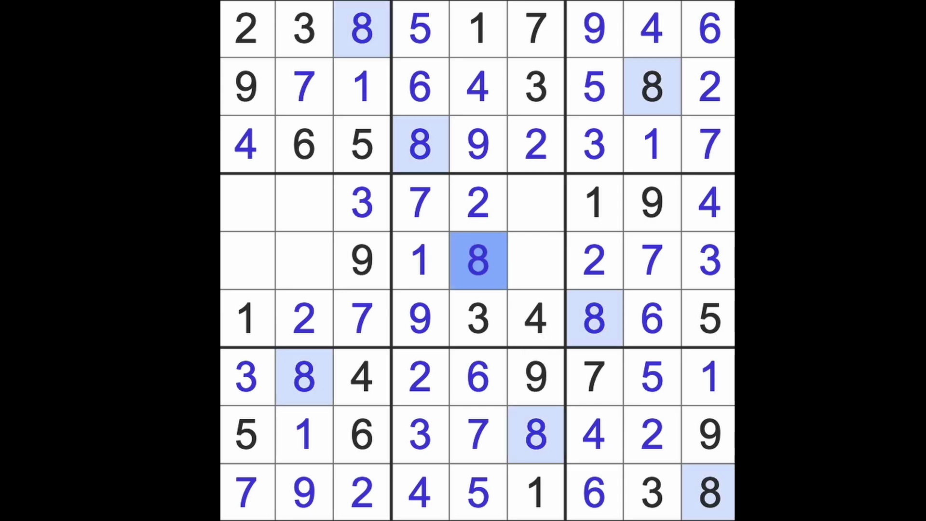
left_click_drag(478, 260, 247, 261)
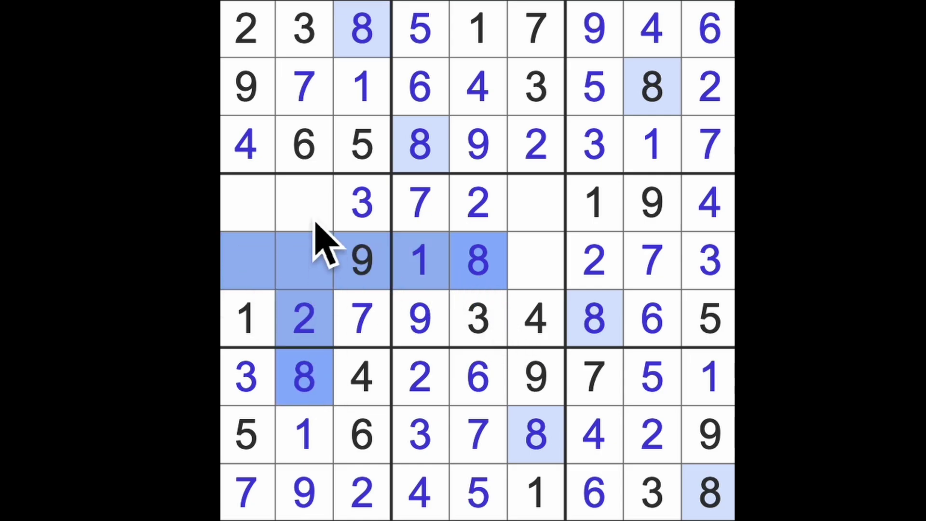
left_click(249, 206)
key("8")
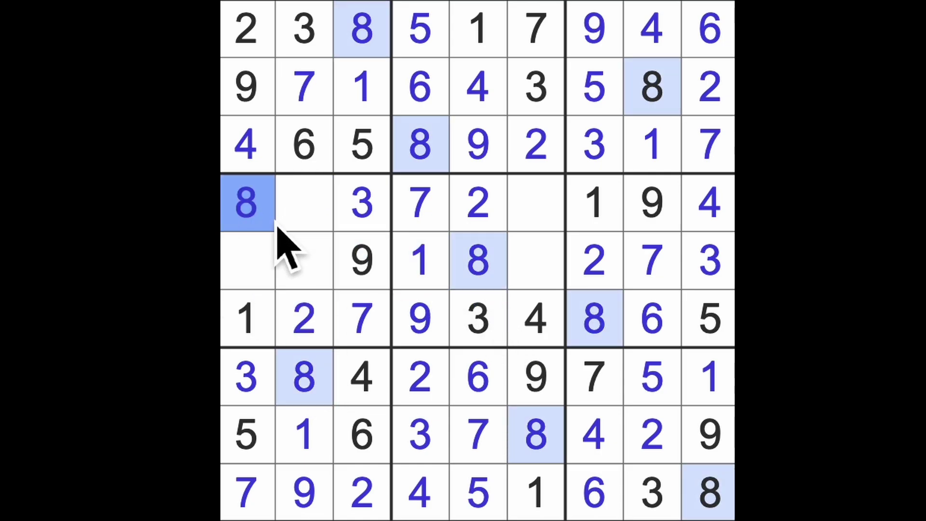
left_click(249, 260)
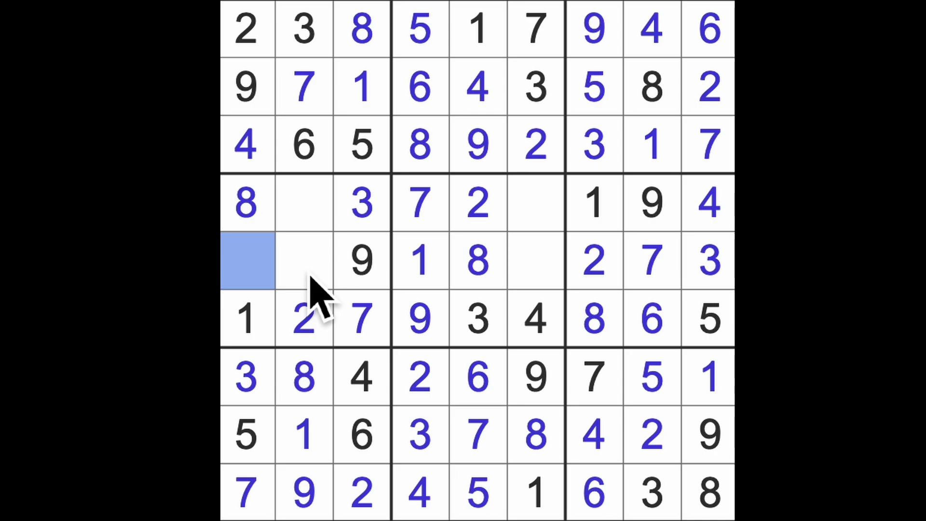
key("6")
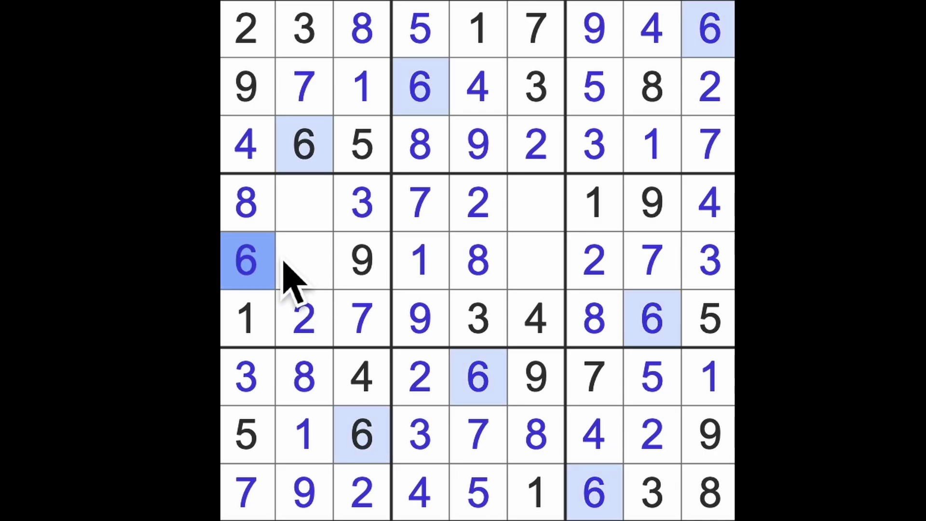
Step: Enter 6 at row 4 column 6 and 5 at row 5 column 6
left_click_drag(250, 261, 535, 238)
left_click(537, 214)
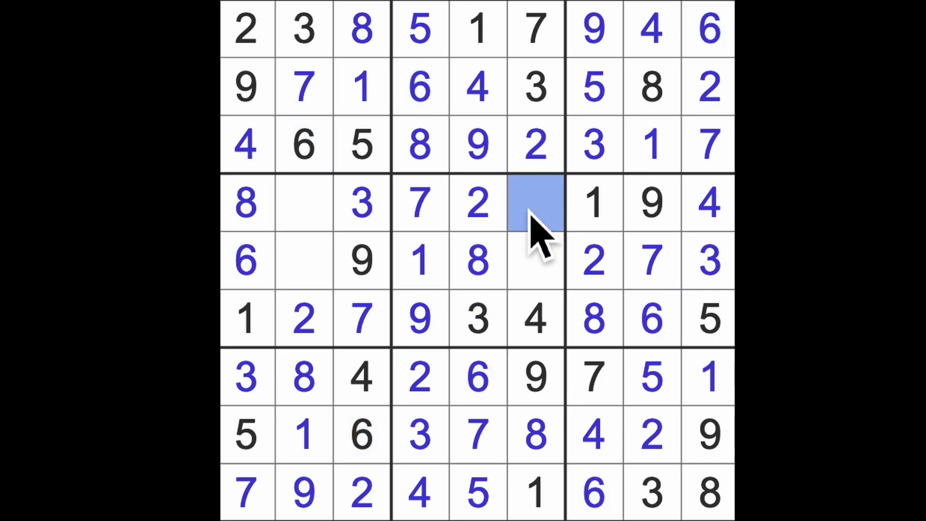
key("6")
left_click(537, 264)
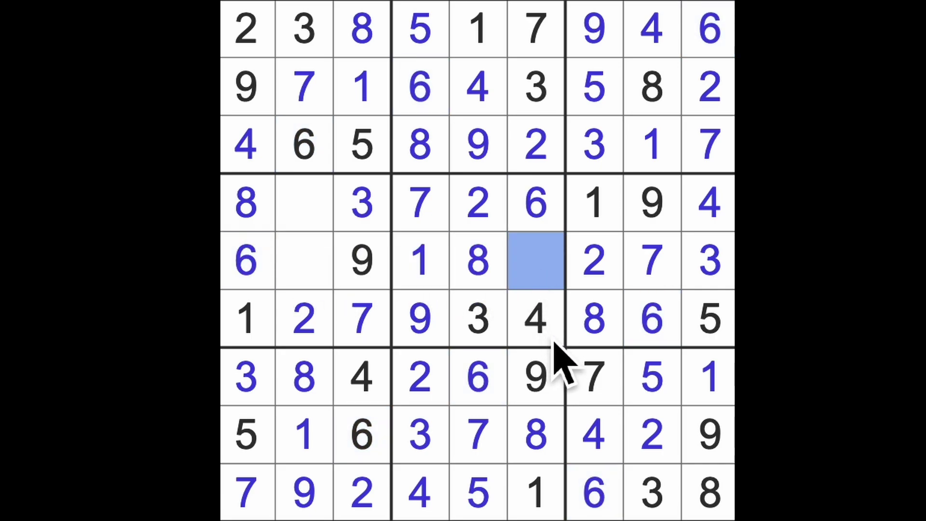
key("5")
Step: Enter 5 at row 4 column 2 and fill the final cell, row 5 column 2, with 4
left_click_drag(537, 264, 305, 261)
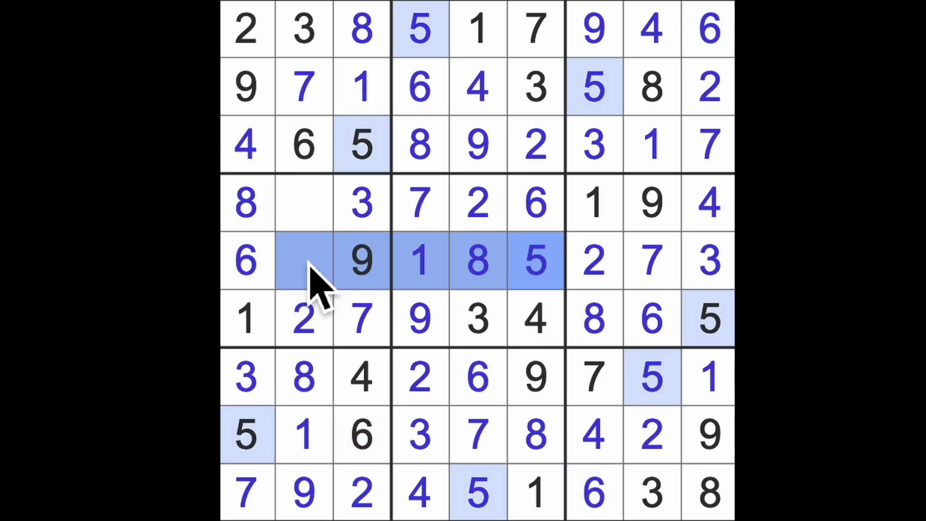
left_click(303, 202)
key("5")
left_click(311, 269)
key("4")
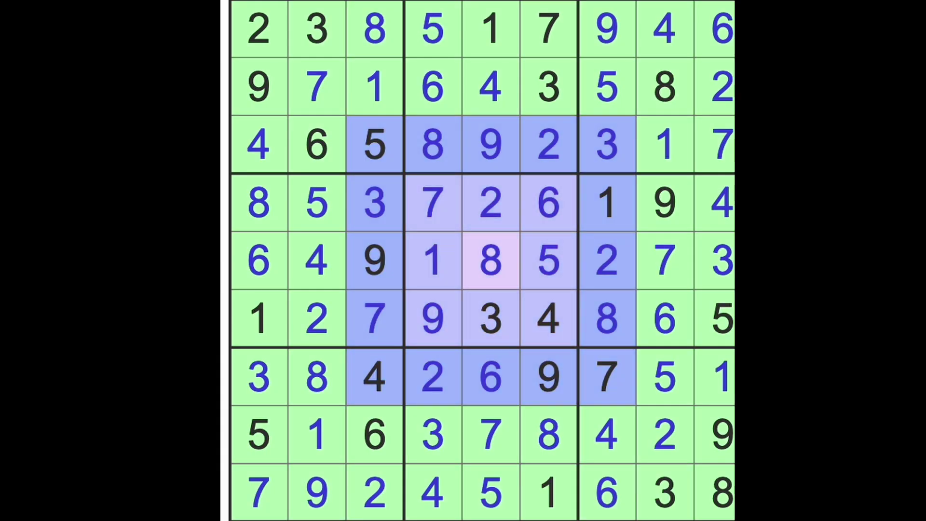